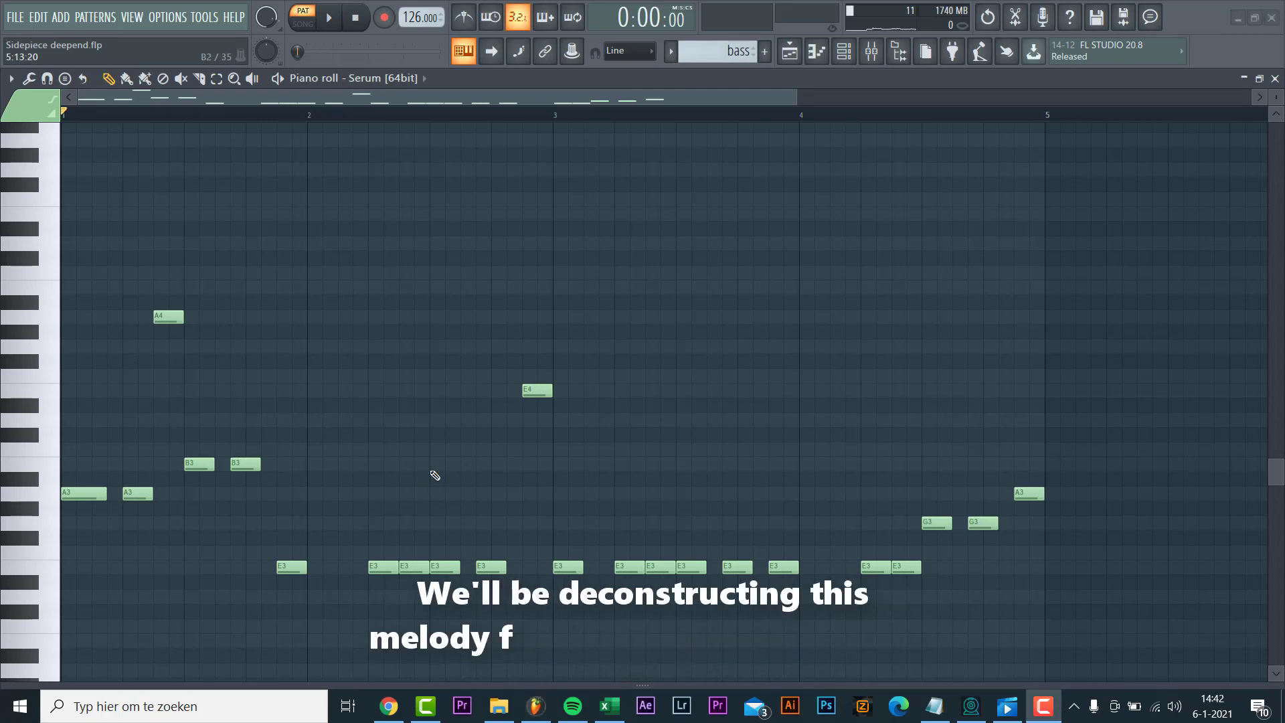
# Step: Play the four-bar bass melody, then select the notes in bar 1 and play that opening part
pyautogui.press('space')
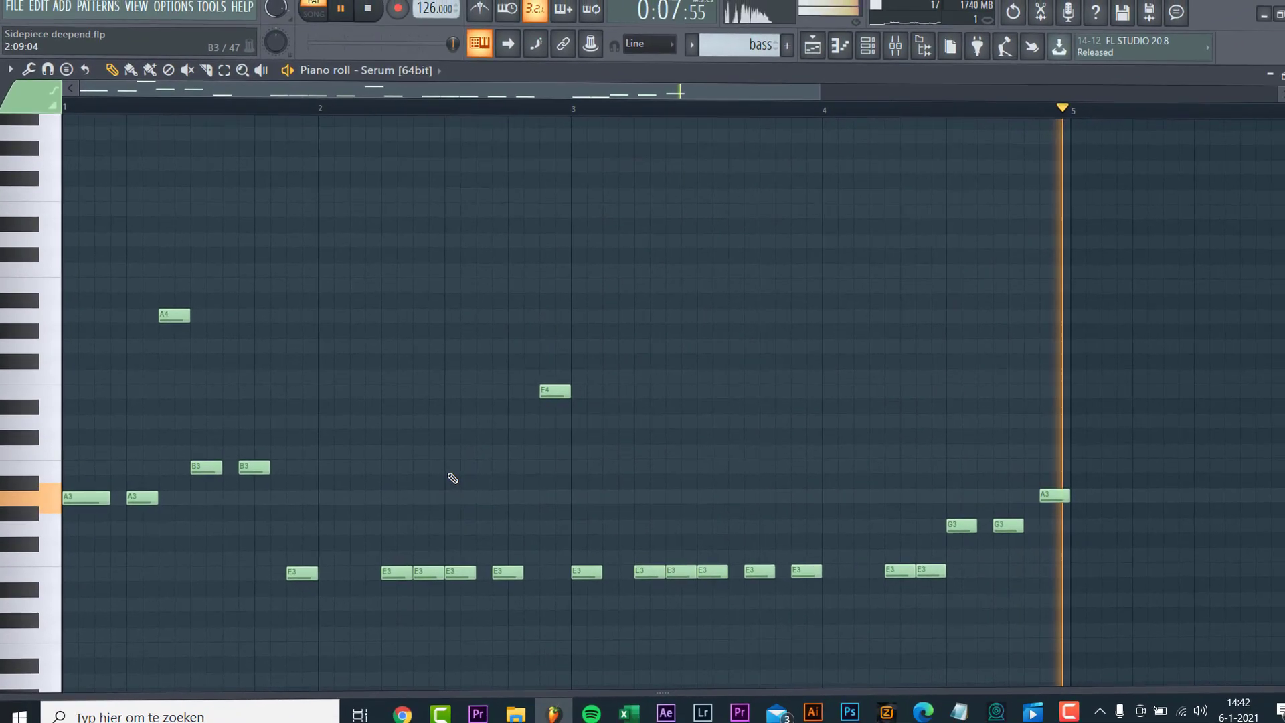
pyautogui.press('space')
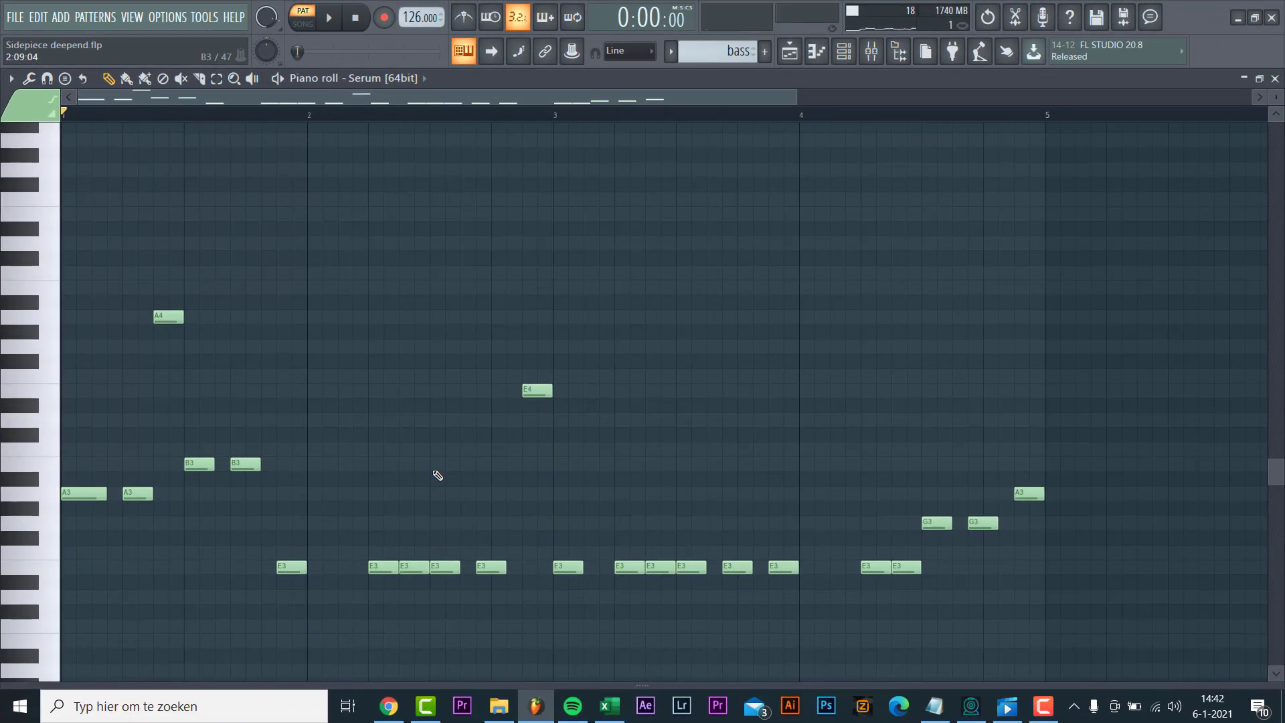
pyautogui.moveTo(332, 579); pyautogui.dragTo(36, 260)
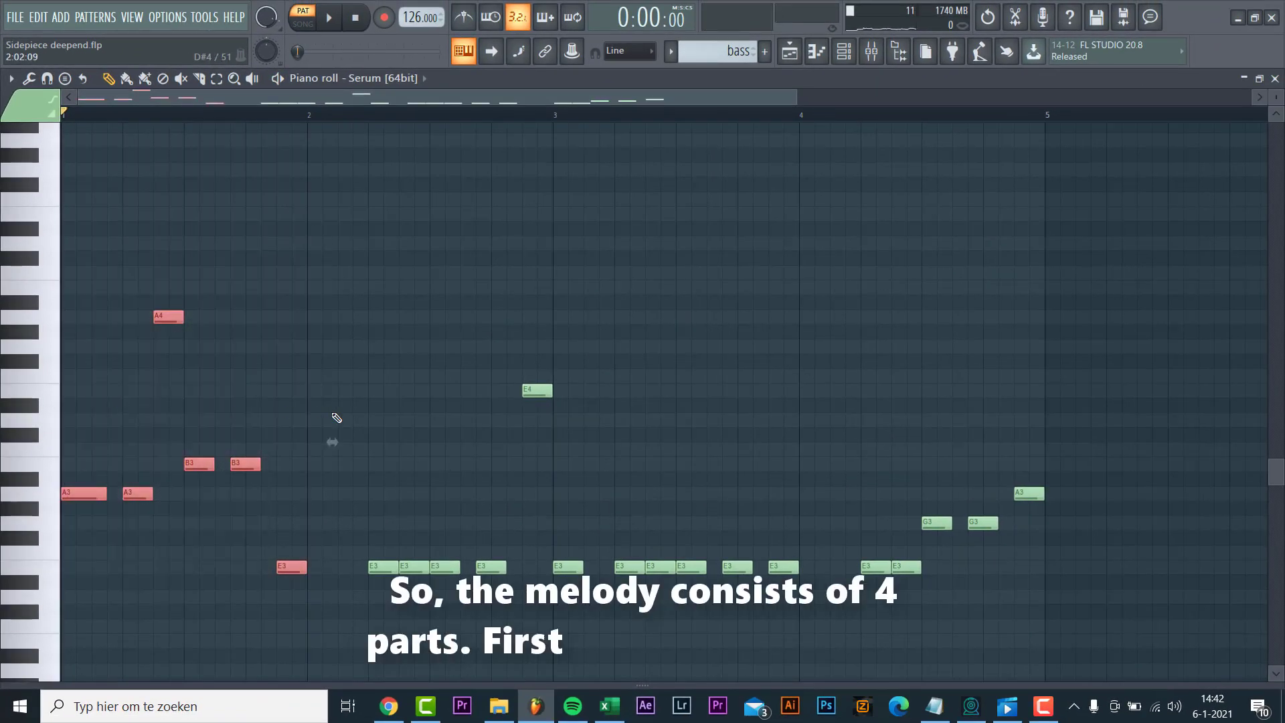
pyautogui.press('space')
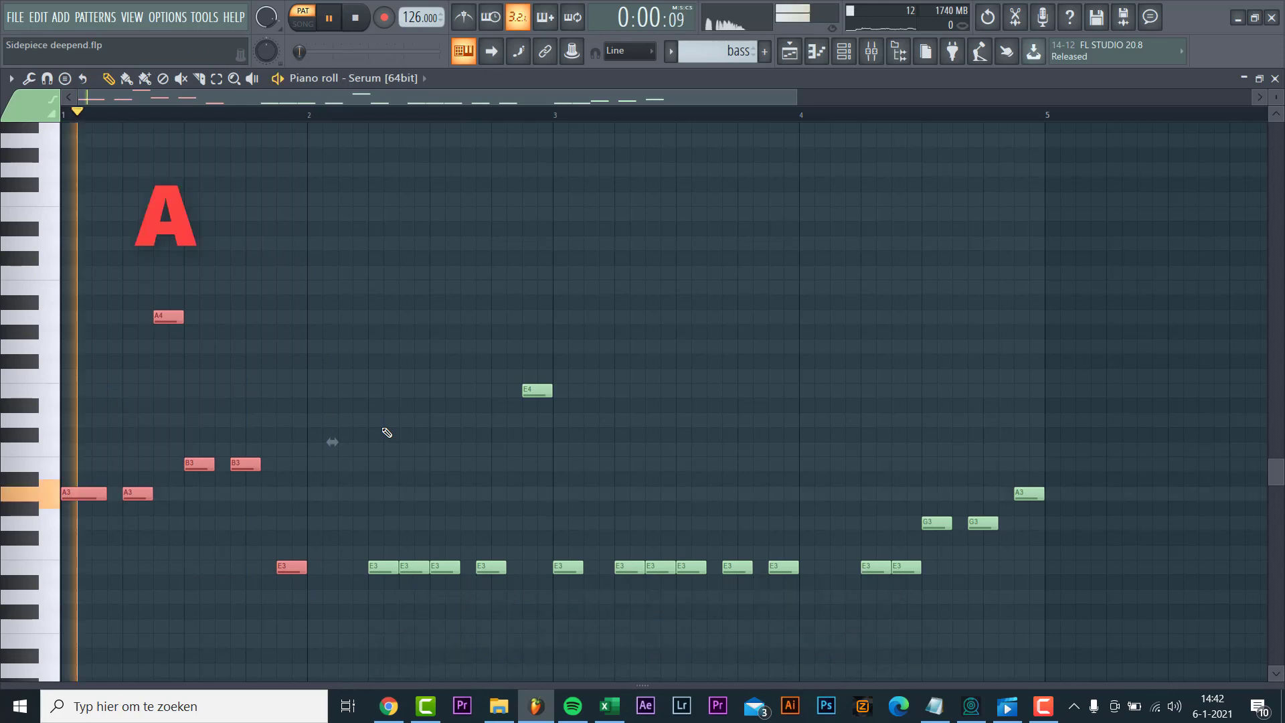
pyautogui.press('space')
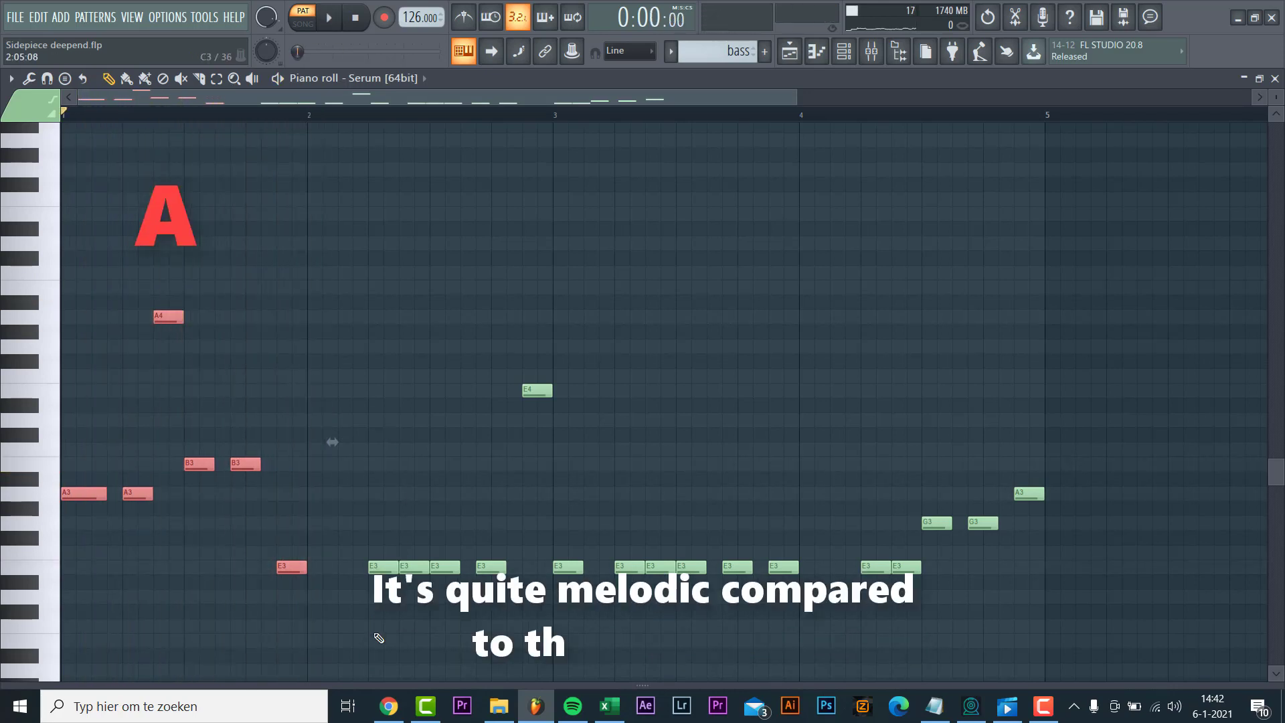
# Step: Mark bars 2, 3 and 4 of the bass melody with time selections and play each part
pyautogui.moveTo(390, 564); pyautogui.dragTo(379, 614)
pyautogui.keyDown('ctrl'); pyautogui.click(541, 375); pyautogui.keyUp('ctrl')
pyautogui.moveTo(312, 121); pyautogui.dragTo(555, 124)
pyautogui.press('space')
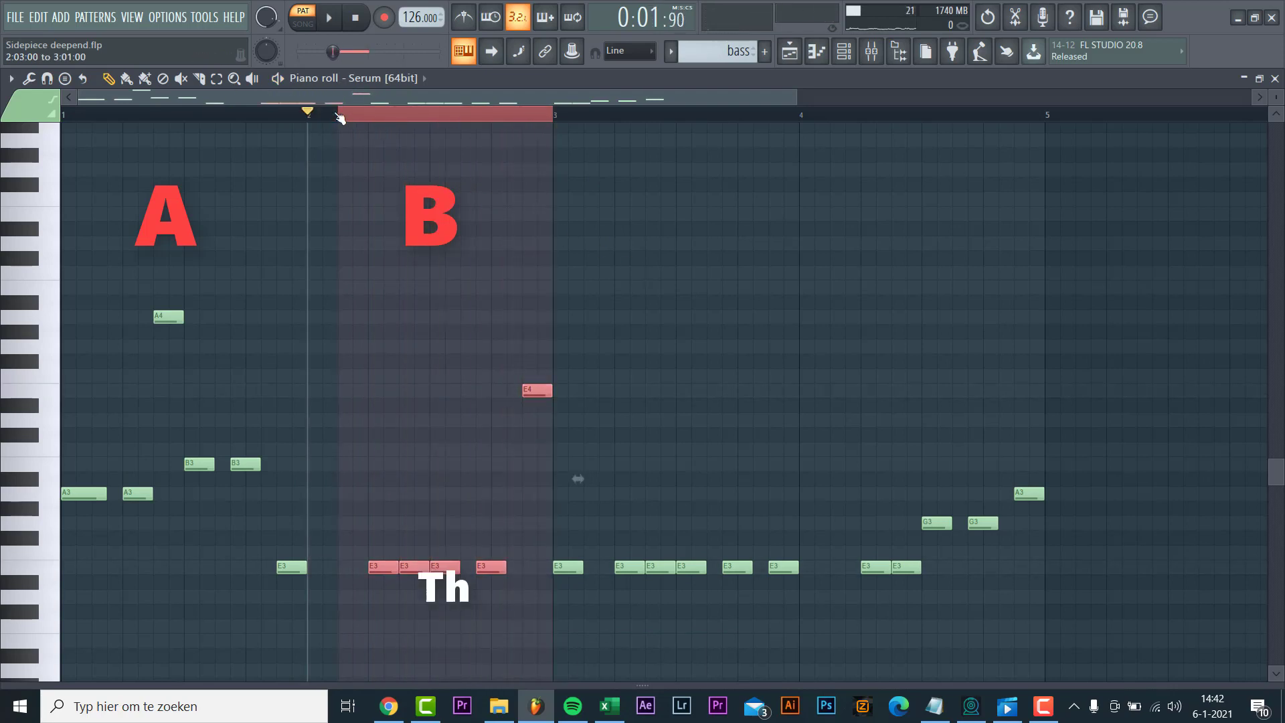
pyautogui.moveTo(339, 118); pyautogui.dragTo(801, 119)
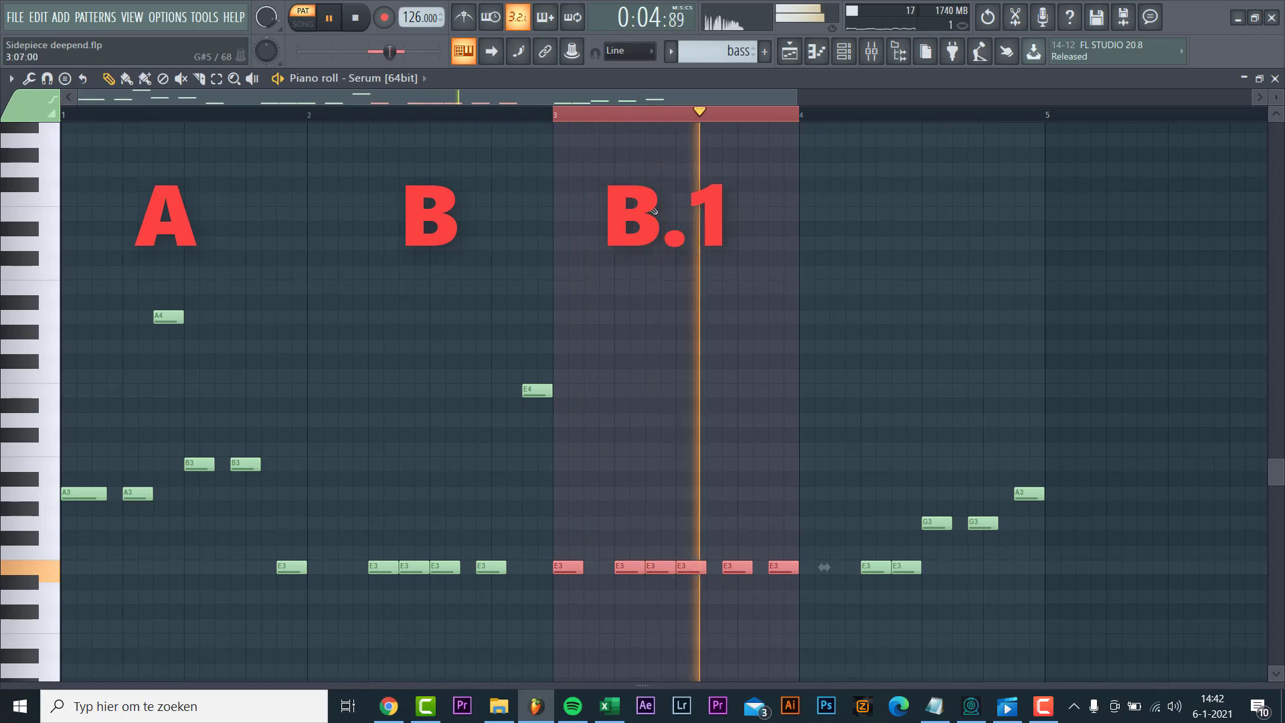
pyautogui.click(605, 221)
pyautogui.moveTo(801, 115); pyautogui.dragTo(1058, 142)
pyautogui.hotkey('ctrl', 'd')
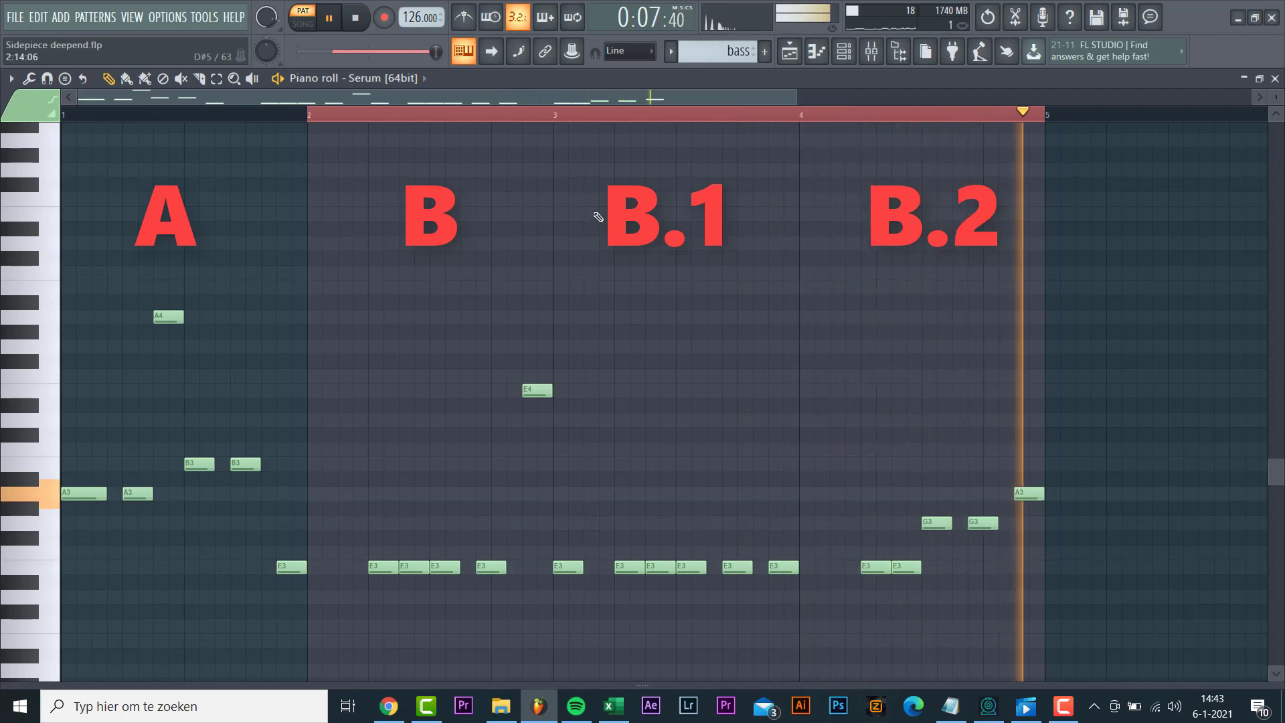
# Step: Extend the time selection over all four bars and play the complete reference melody
pyautogui.press('space')
pyautogui.moveTo(63, 116); pyautogui.dragTo(1055, 131)
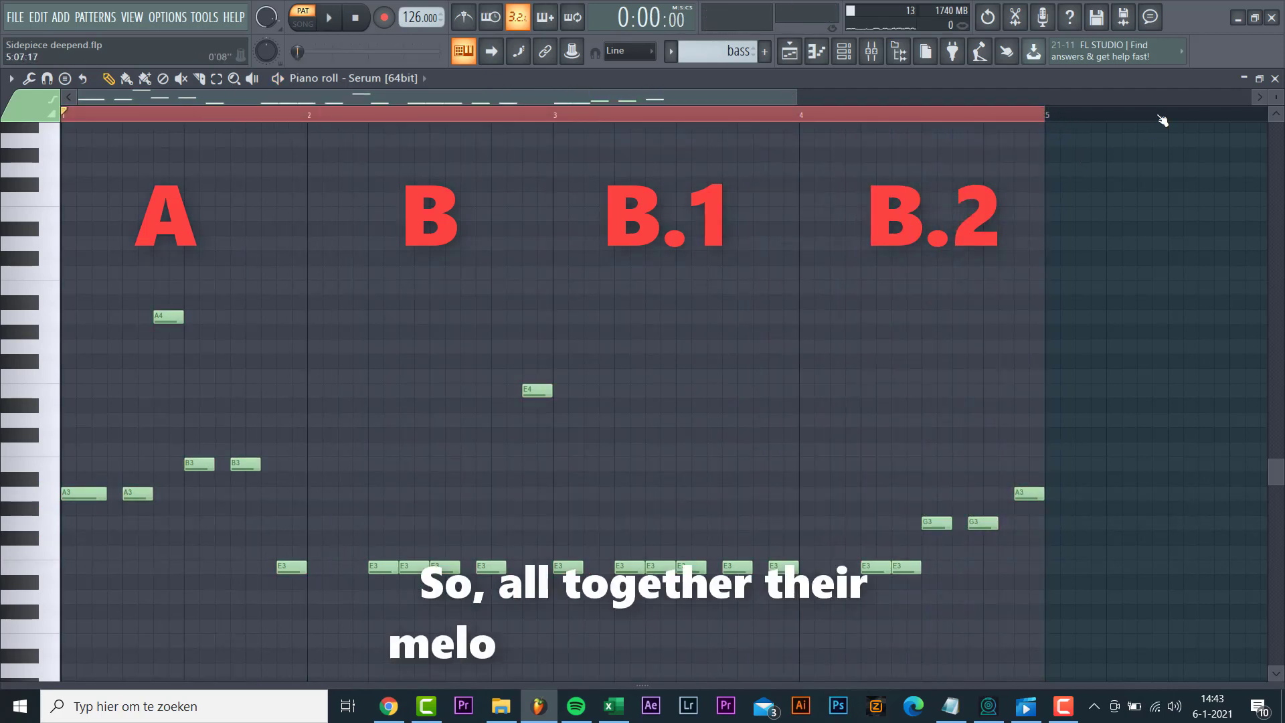
pyautogui.moveTo(1164, 121); pyautogui.dragTo(1213, 126)
pyautogui.press('space')
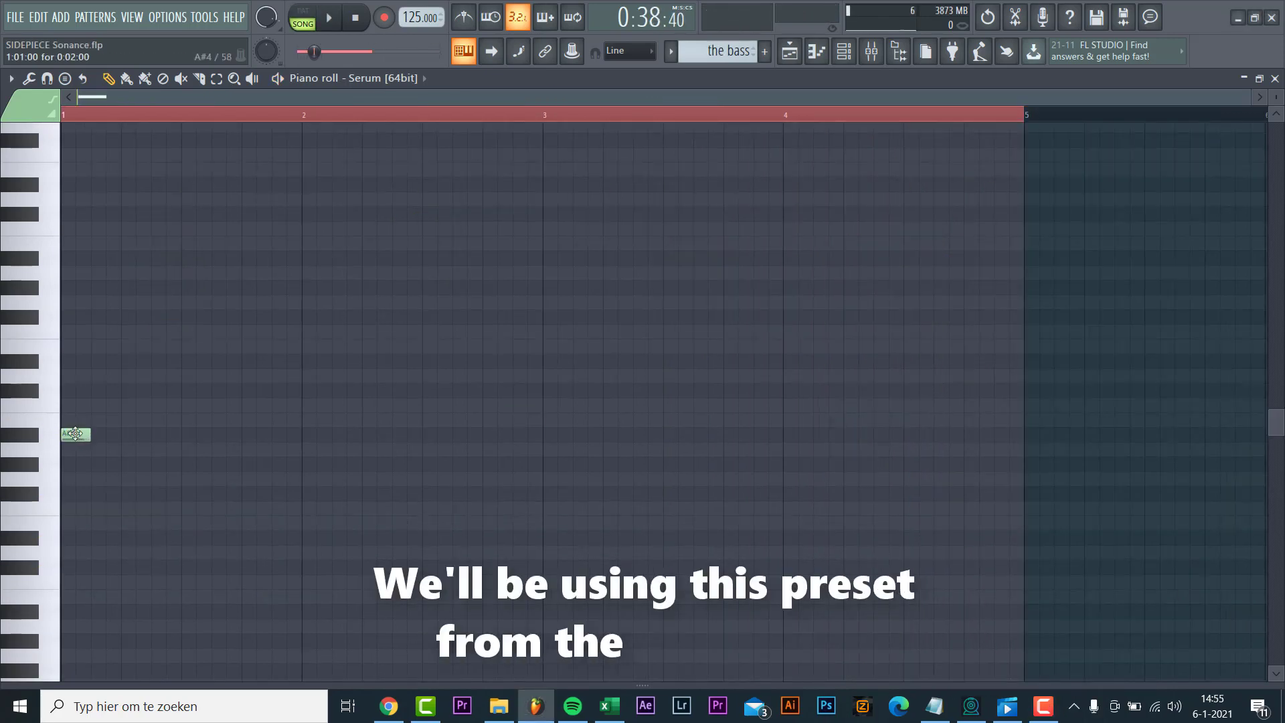
# Step: Add a second A#4 note shortly after the first one in bar 1 and play the result
pyautogui.click(104, 436)
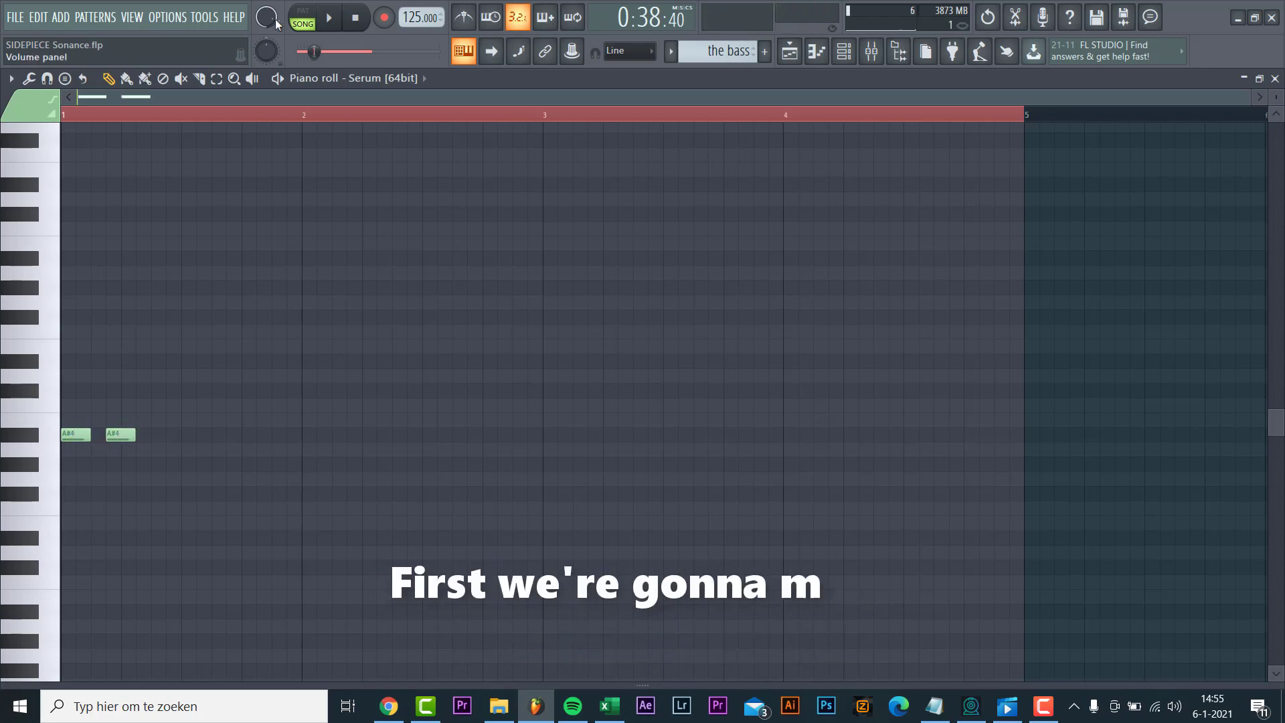
pyautogui.press('space')
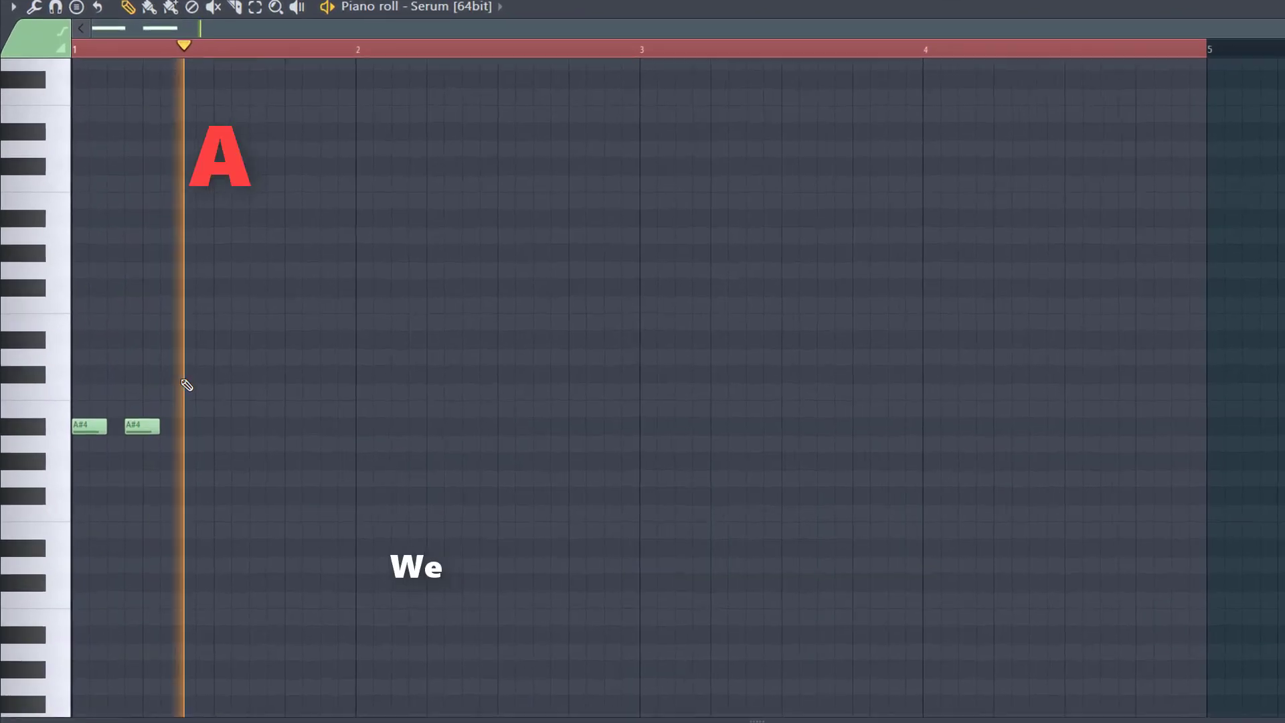
pyautogui.press('space')
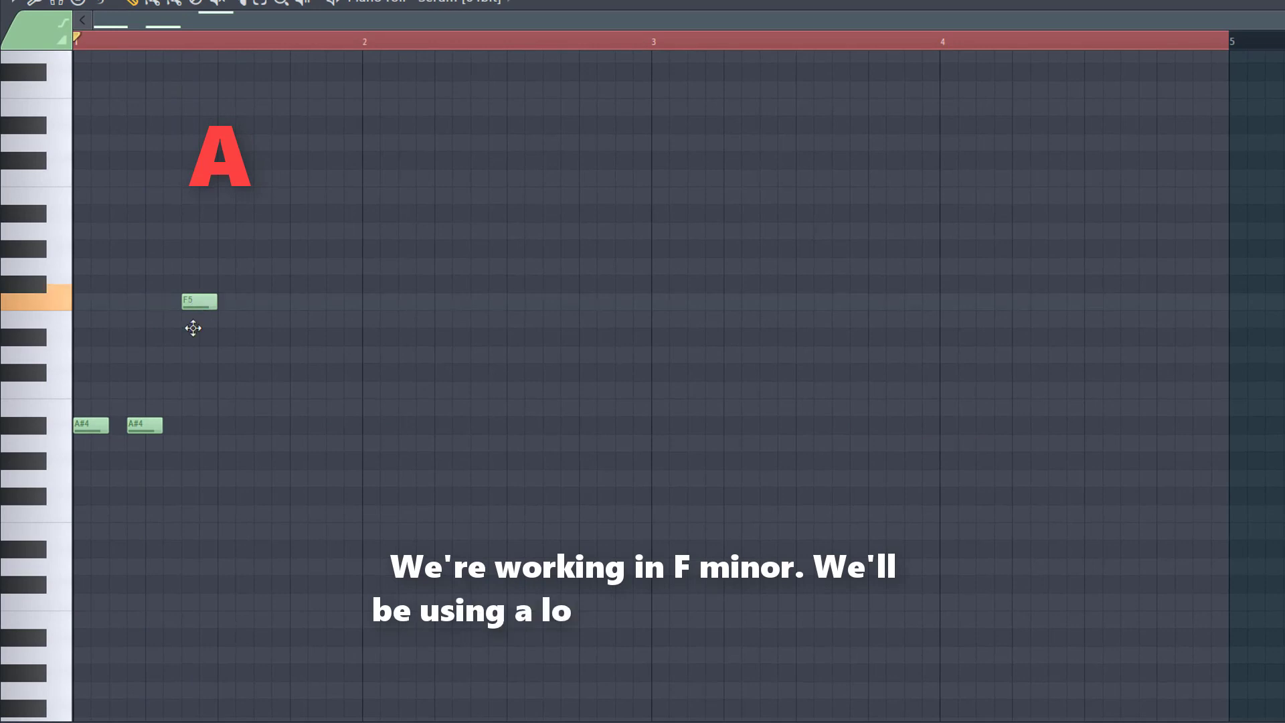
# Step: Complete the bar 1 riff with three consecutive C#5 notes and an F4, and loop bar 1 for playback
pyautogui.doubleClick(206, 388)
pyautogui.press('Escape')
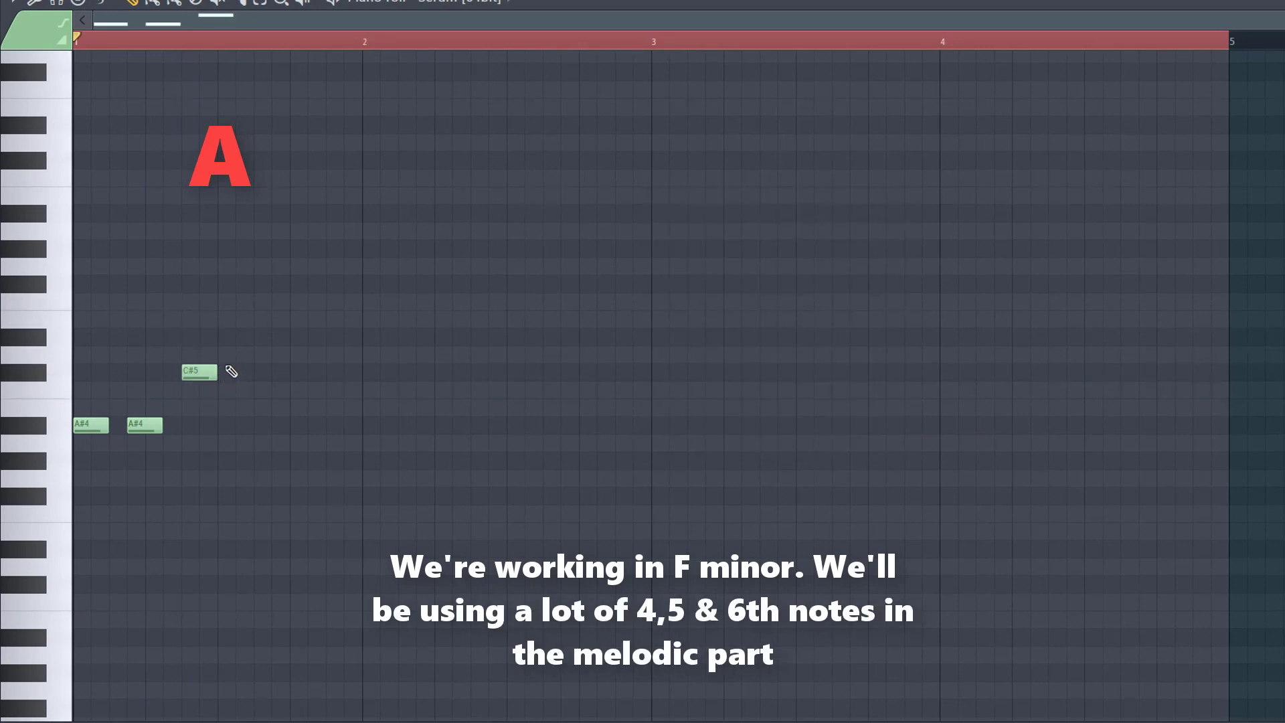
pyautogui.click(231, 372)
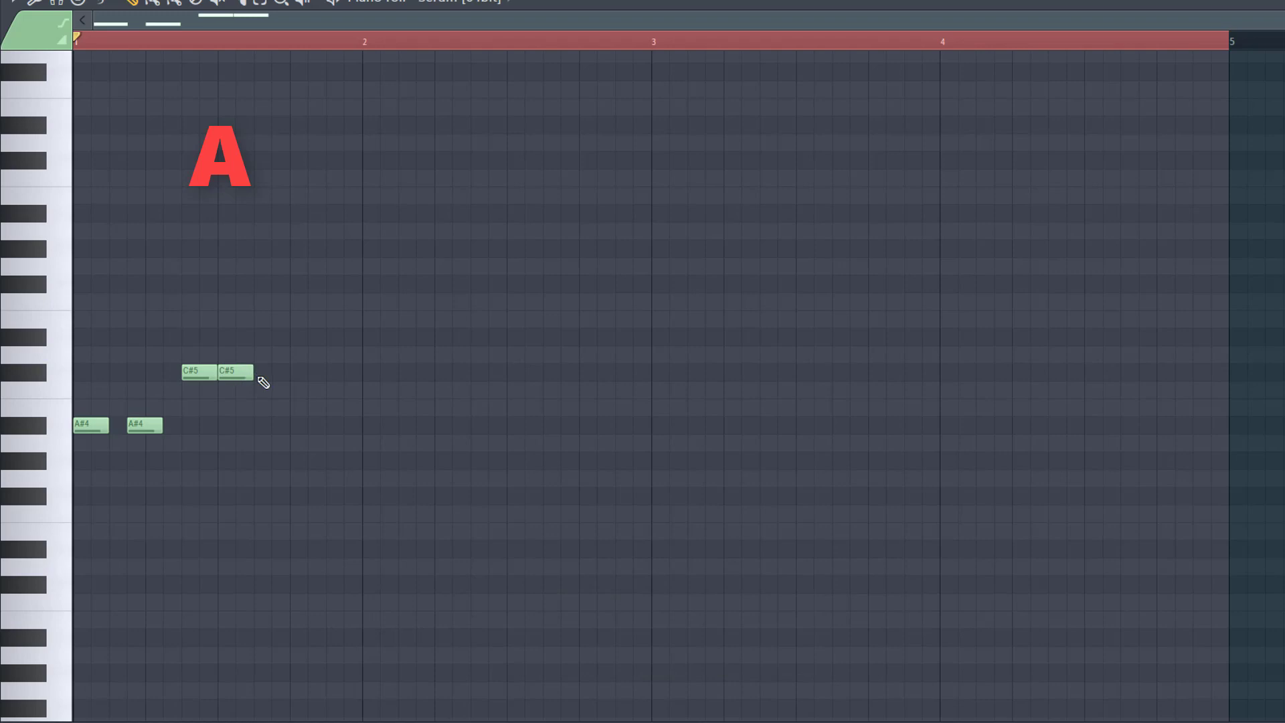
pyautogui.press('space')
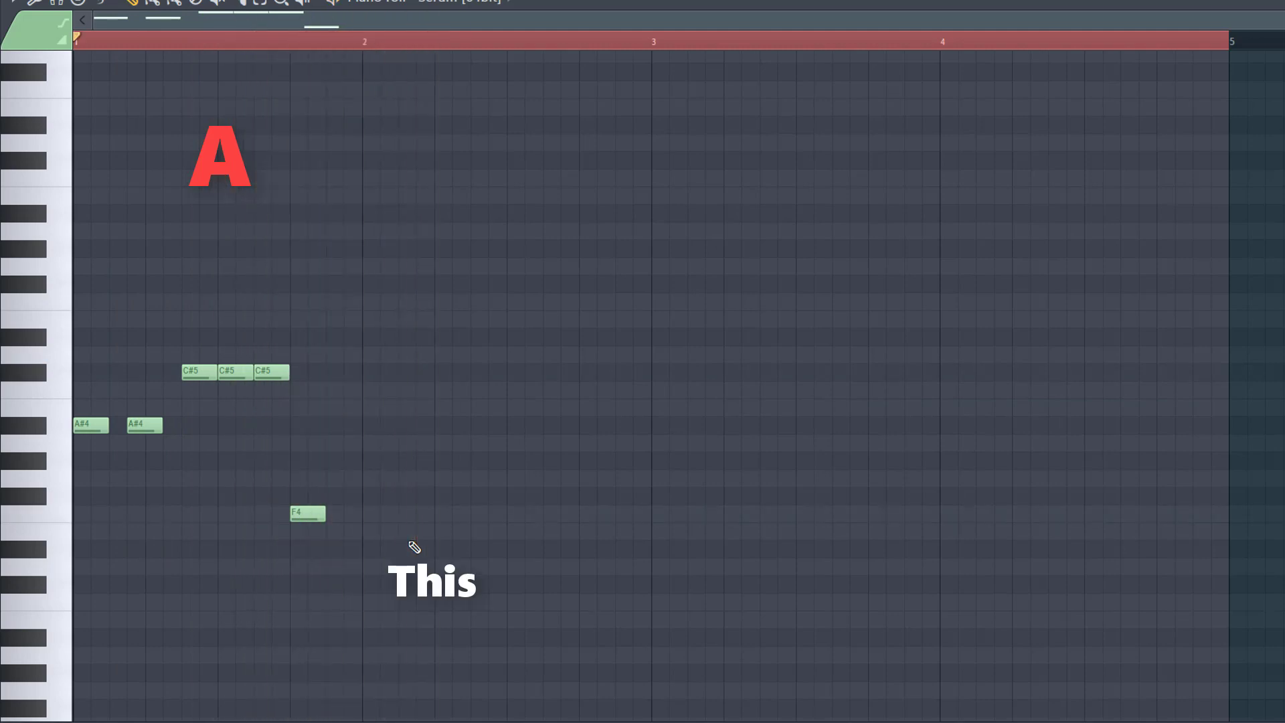
pyautogui.hotkey('ctrl', 'a')
pyautogui.keyDown('ctrl'); pyautogui.click(431, 511); pyautogui.keyUp('ctrl')
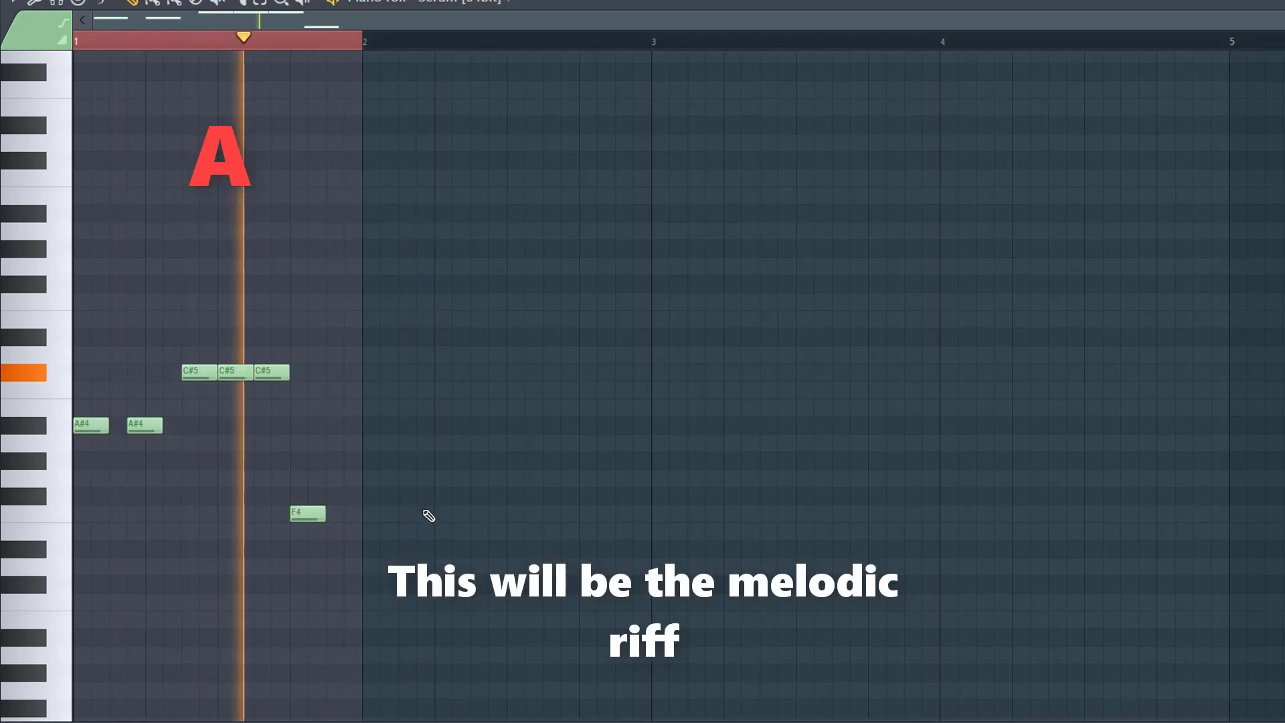
# Step: Select bar 2 and write its groove with F4, F5, two F4 notes, G#4 and F#4, checking it by playback
pyautogui.moveTo(364, 42); pyautogui.dragTo(663, 76)
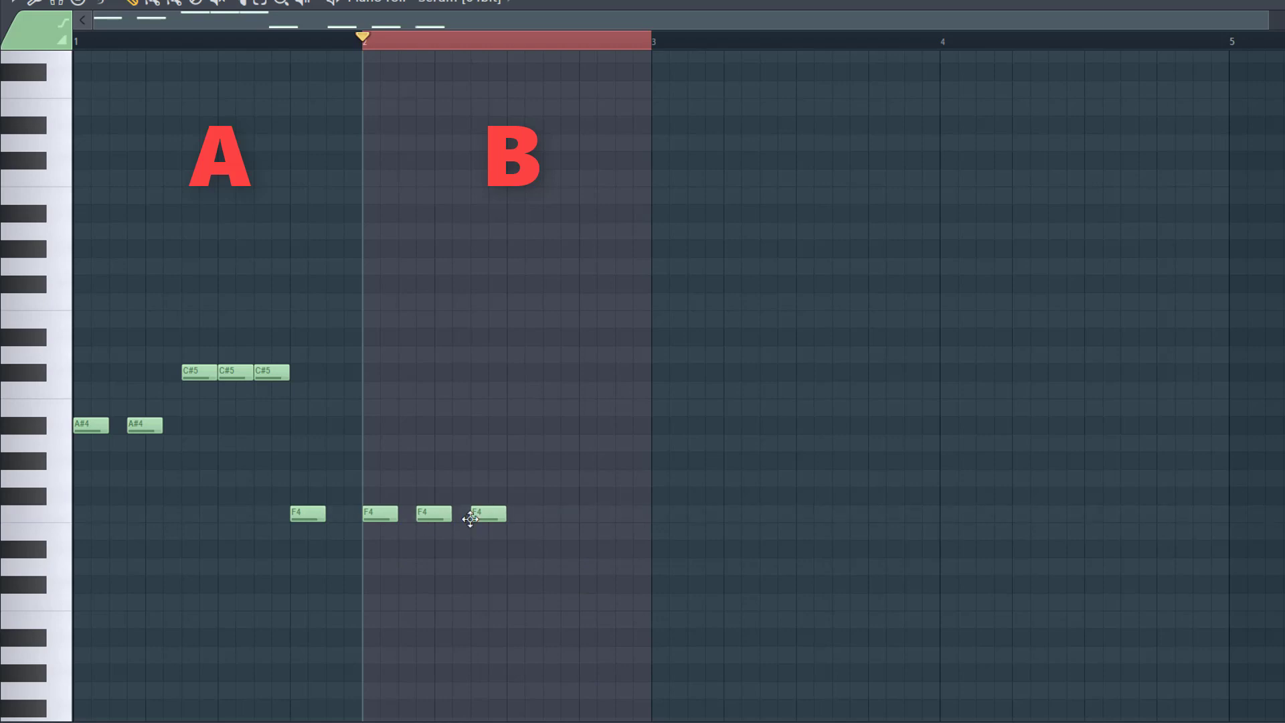
pyautogui.press('space')
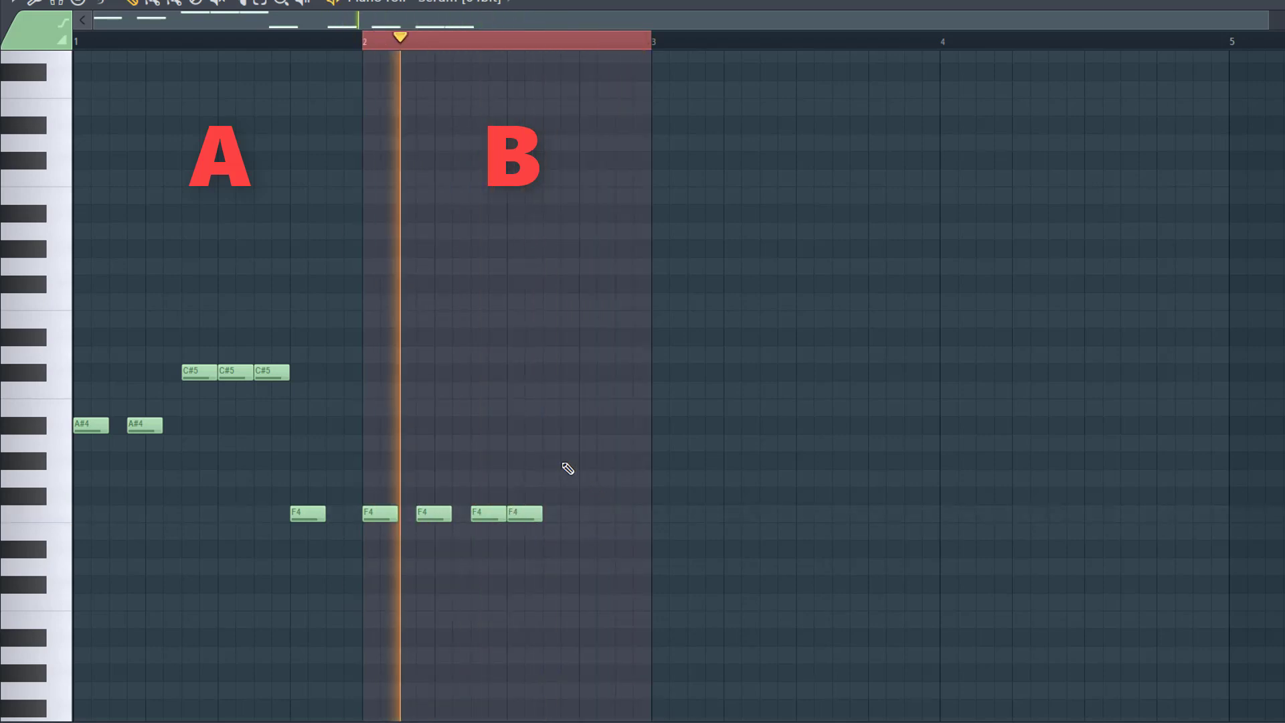
pyautogui.press('space')
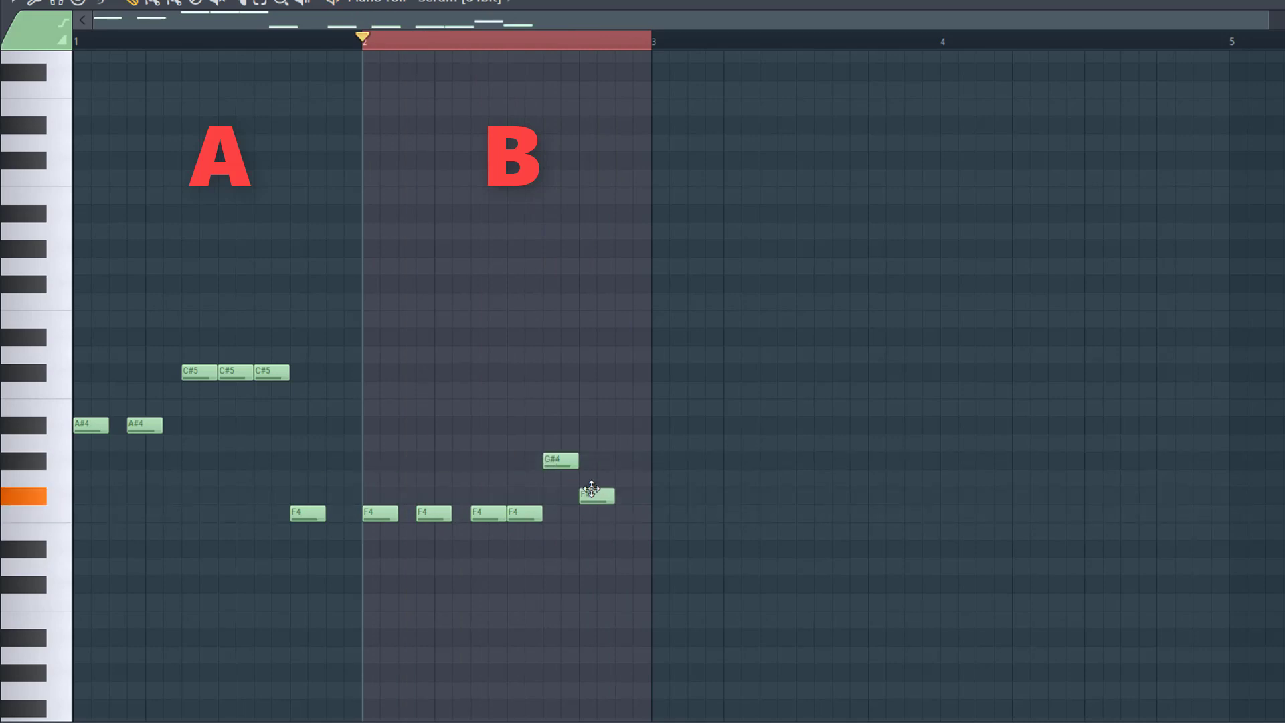
pyautogui.press('space')
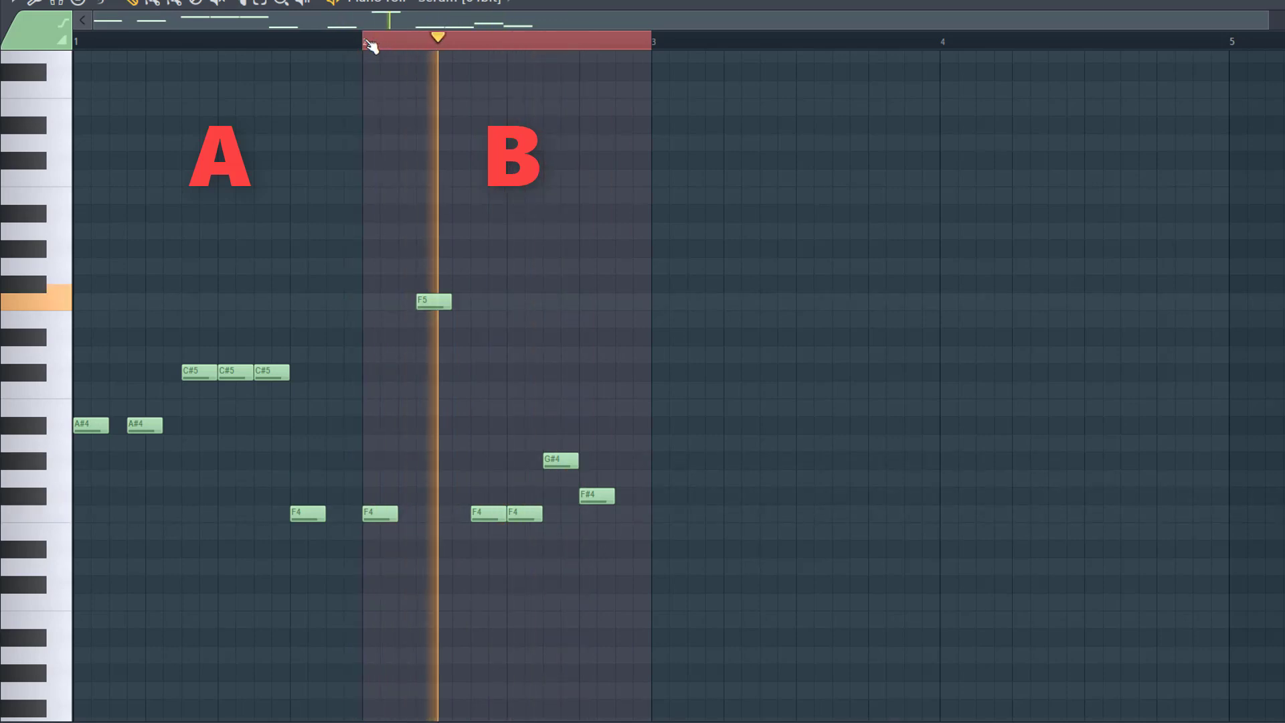
# Step: Duplicate the bar 2 part into bars 3 and 4
pyautogui.hotkey('ctrl', 'b')
pyautogui.press('space')
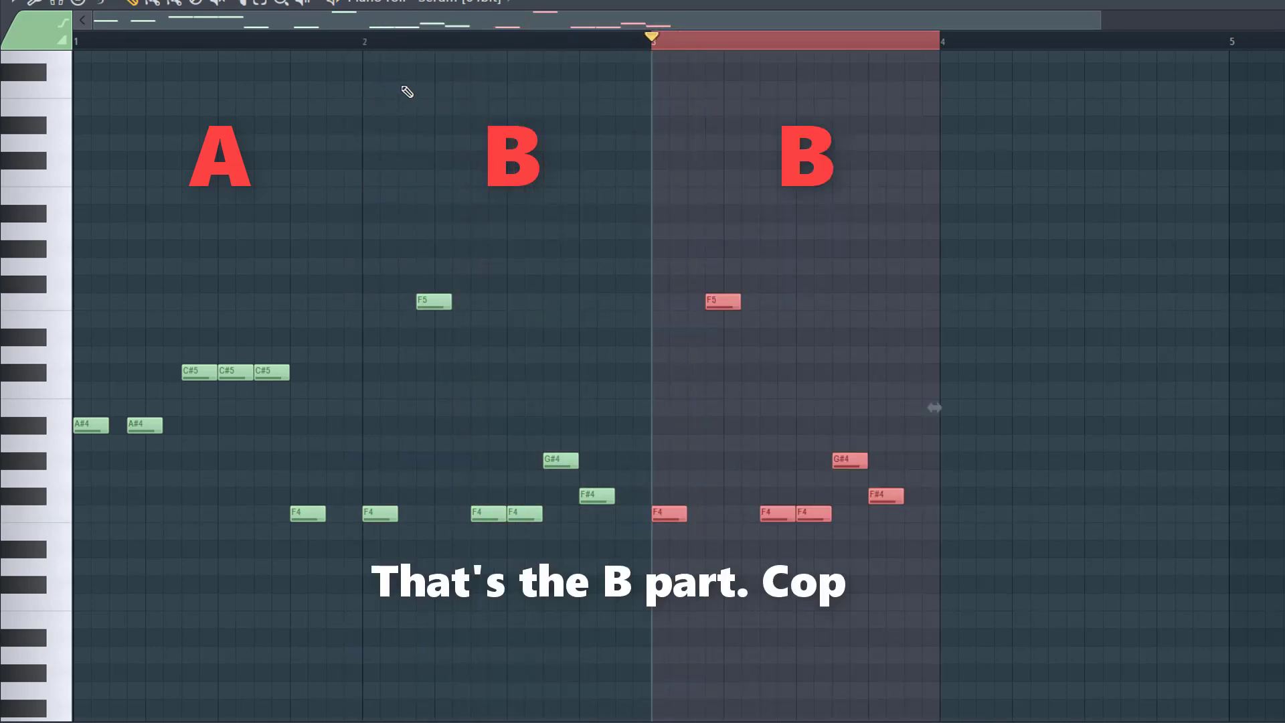
pyautogui.hotkey('ctrl', 'b')
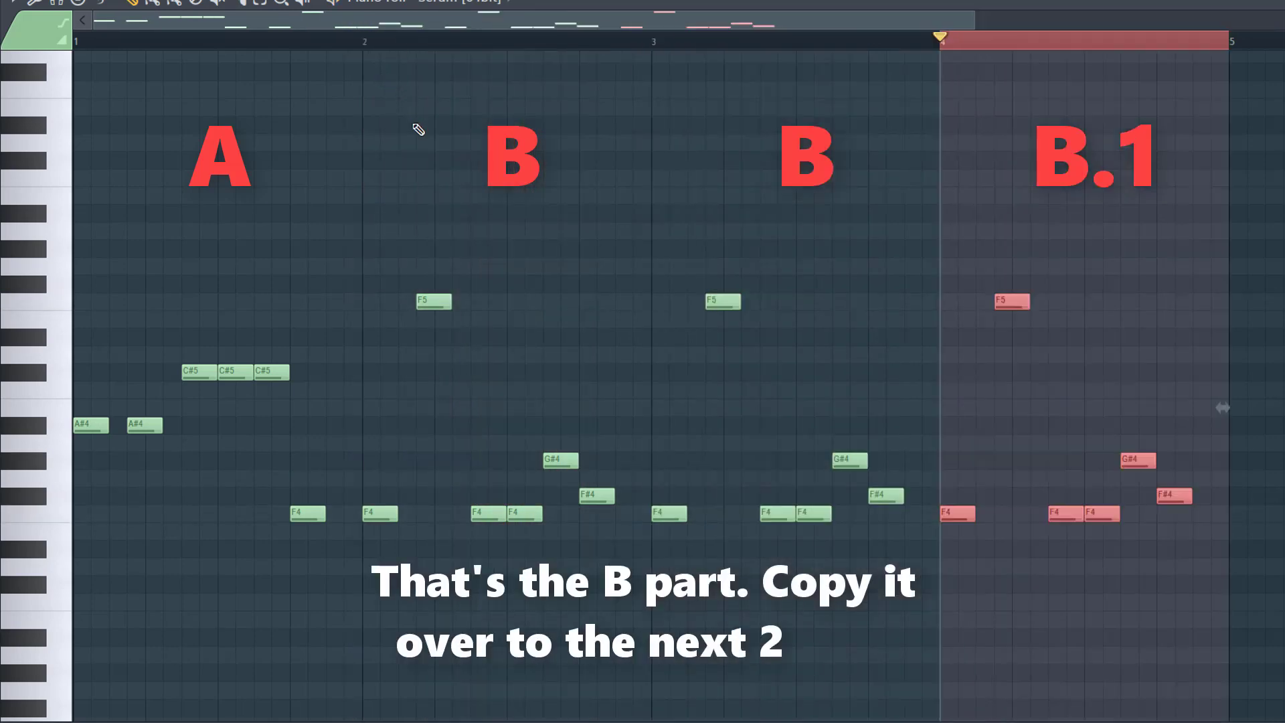
# Step: Add an A#4 note at the end of bar 4 as a variation while playing that bar
pyautogui.keyDown('ctrl'); pyautogui.click(1197, 448); pyautogui.keyUp('ctrl')
pyautogui.press('space')
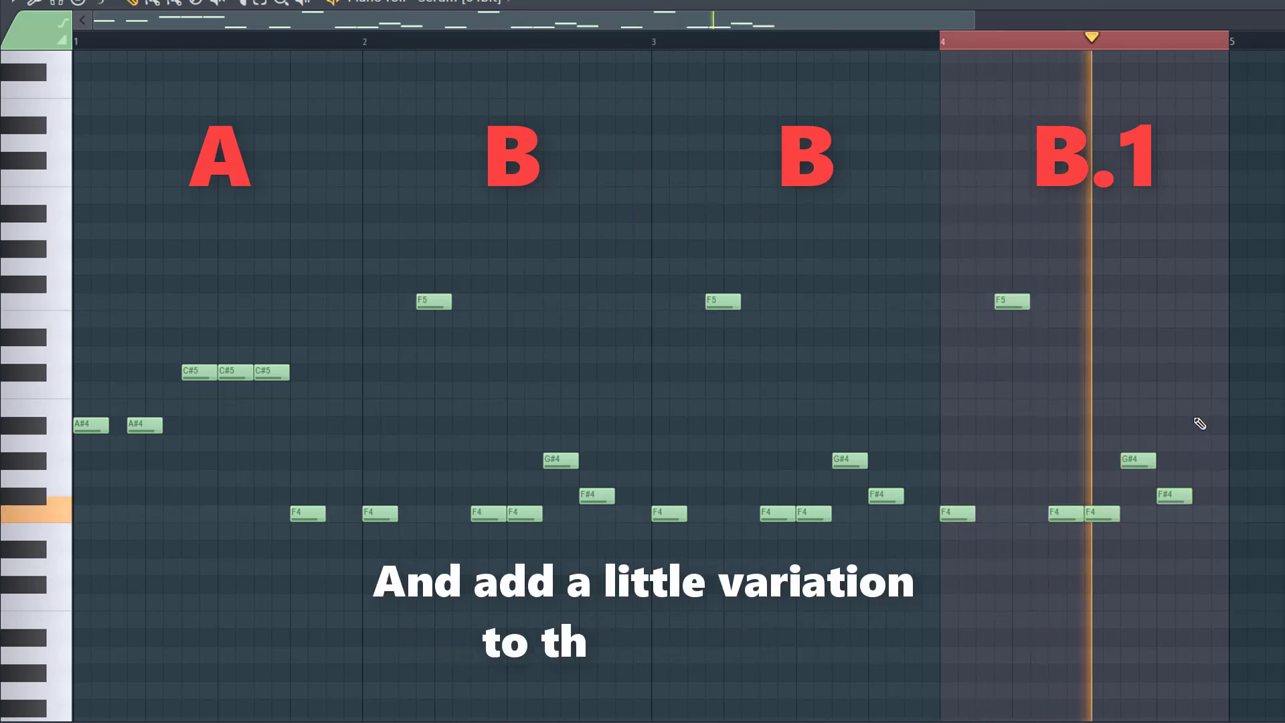
pyautogui.click(1199, 425)
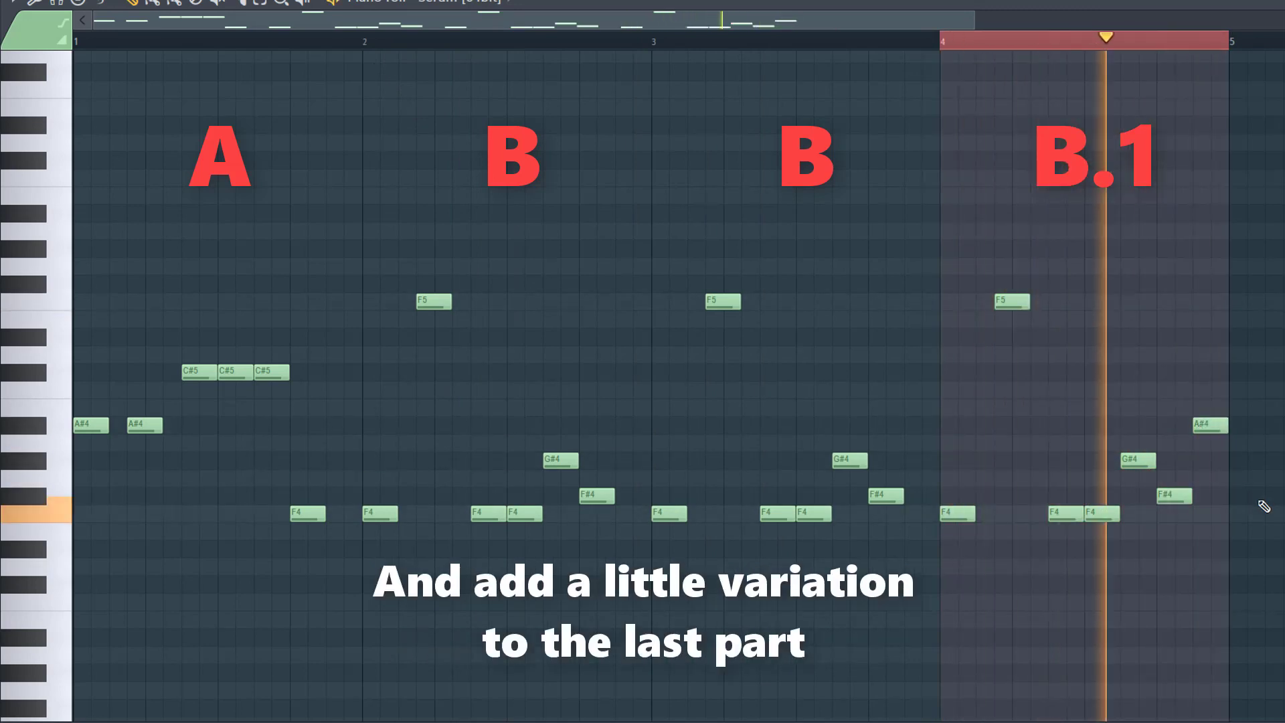
pyautogui.press('space')
# Step: Clear the bar 4 time selection and play the whole new bass melody from the start
pyautogui.moveTo(947, 46); pyautogui.dragTo(6, 40)
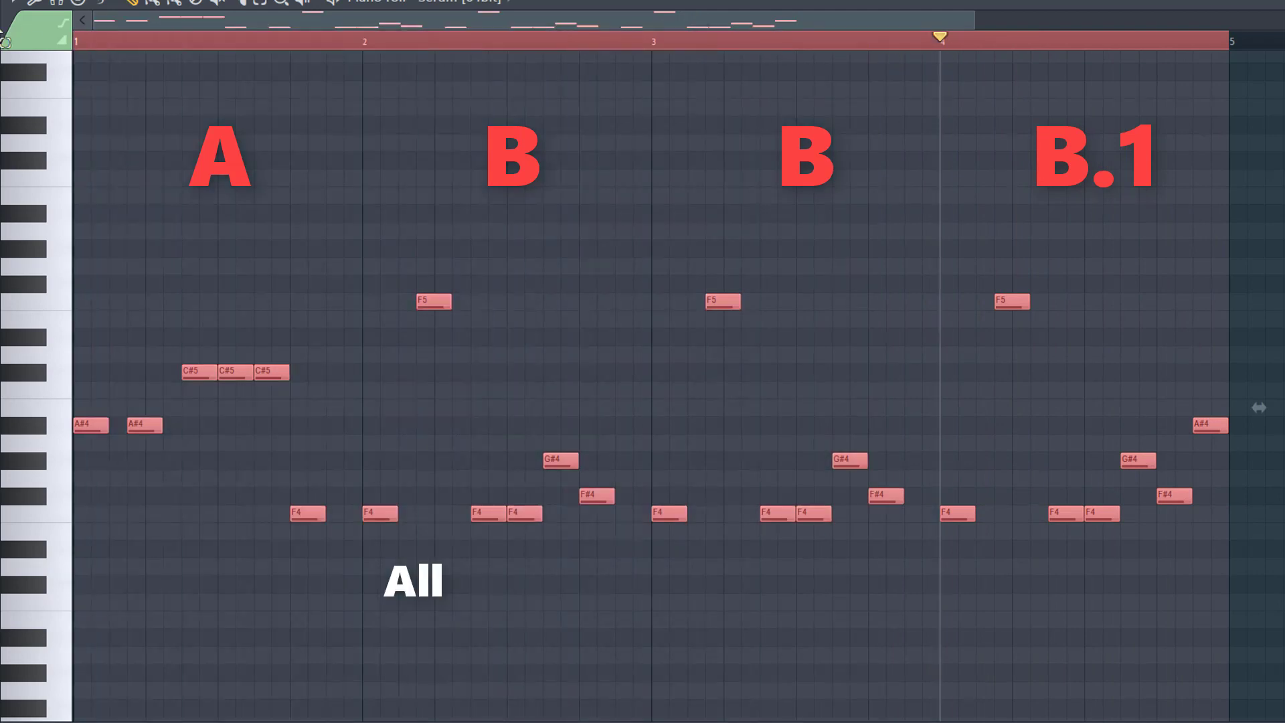
pyautogui.hotkey('ctrl', 'd')
pyautogui.hotkey('ctrl', 'd')
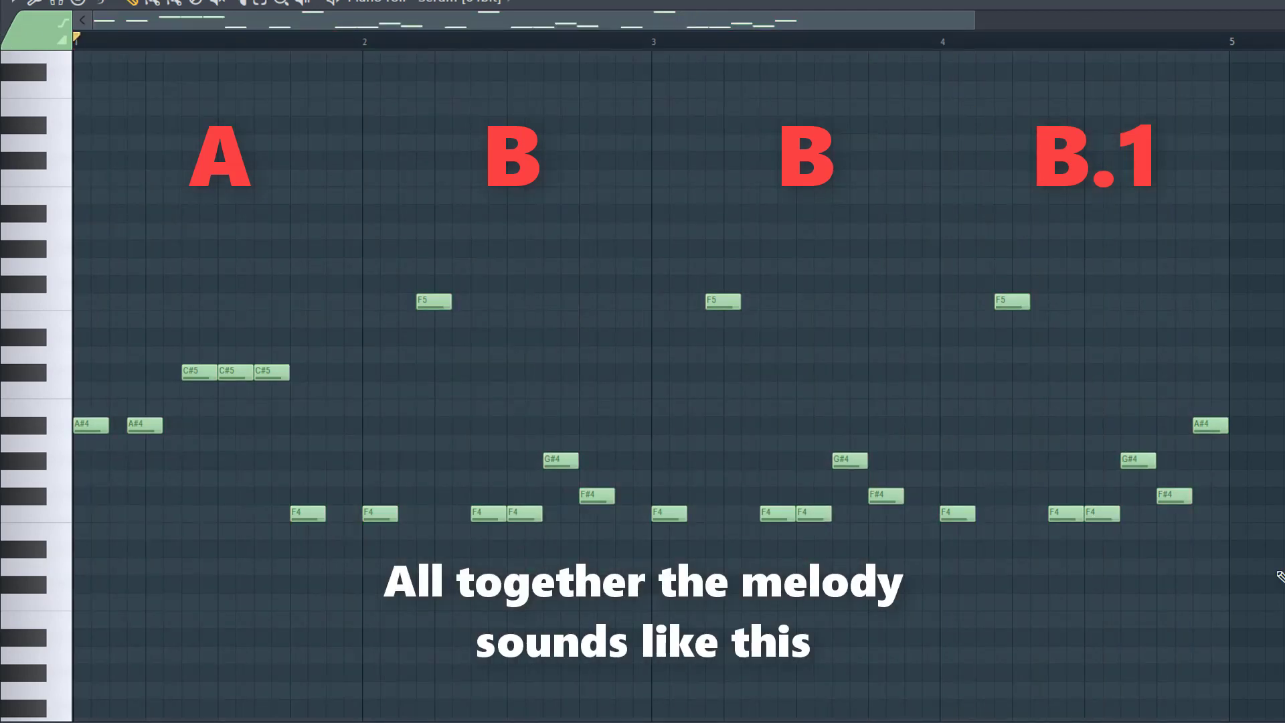
pyautogui.press('space')
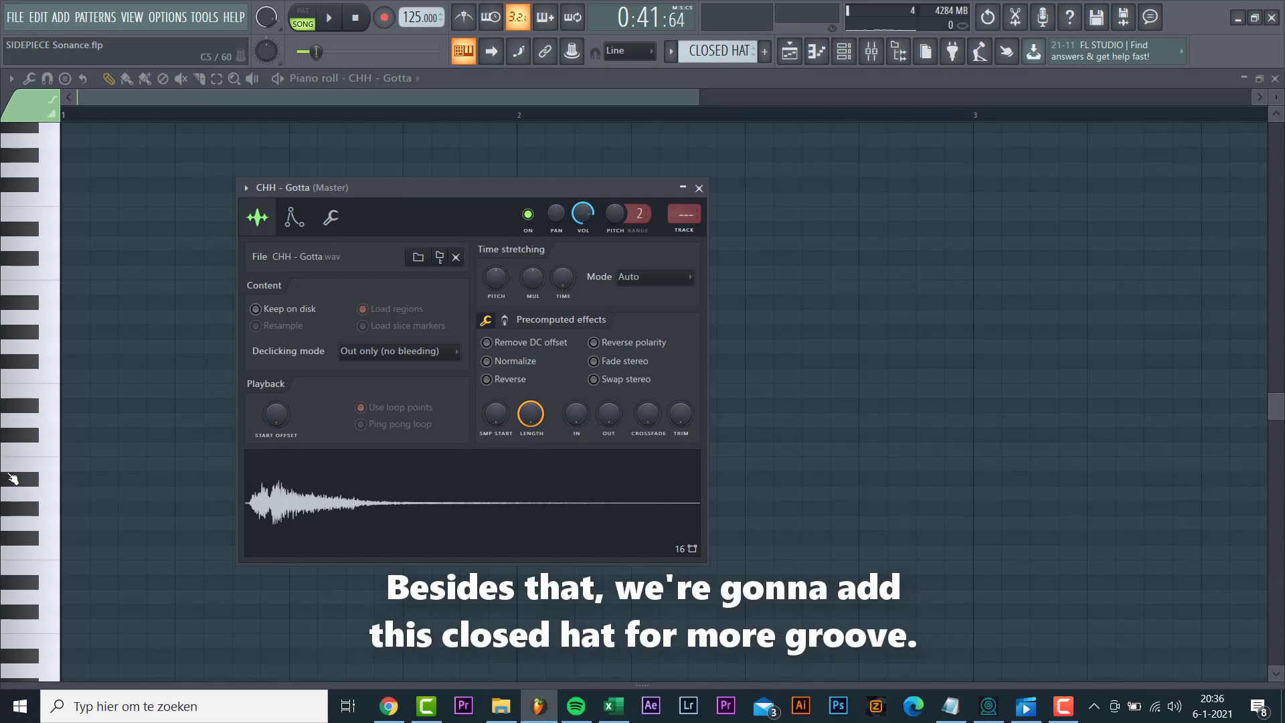
# Step: Place four C5 closed hat hits in bar 1, on sixteenth steps 2, 8, 10 and 16
pyautogui.click(91, 450)
pyautogui.click(269, 452)
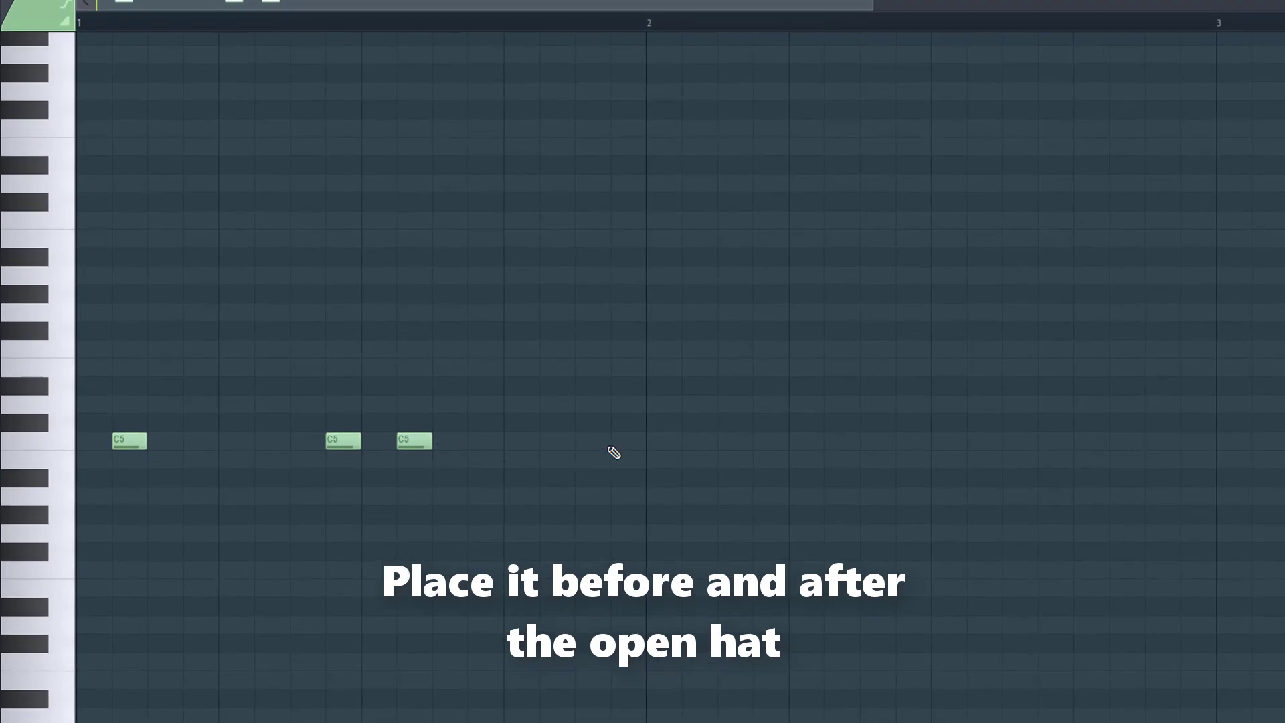
pyautogui.click(614, 443)
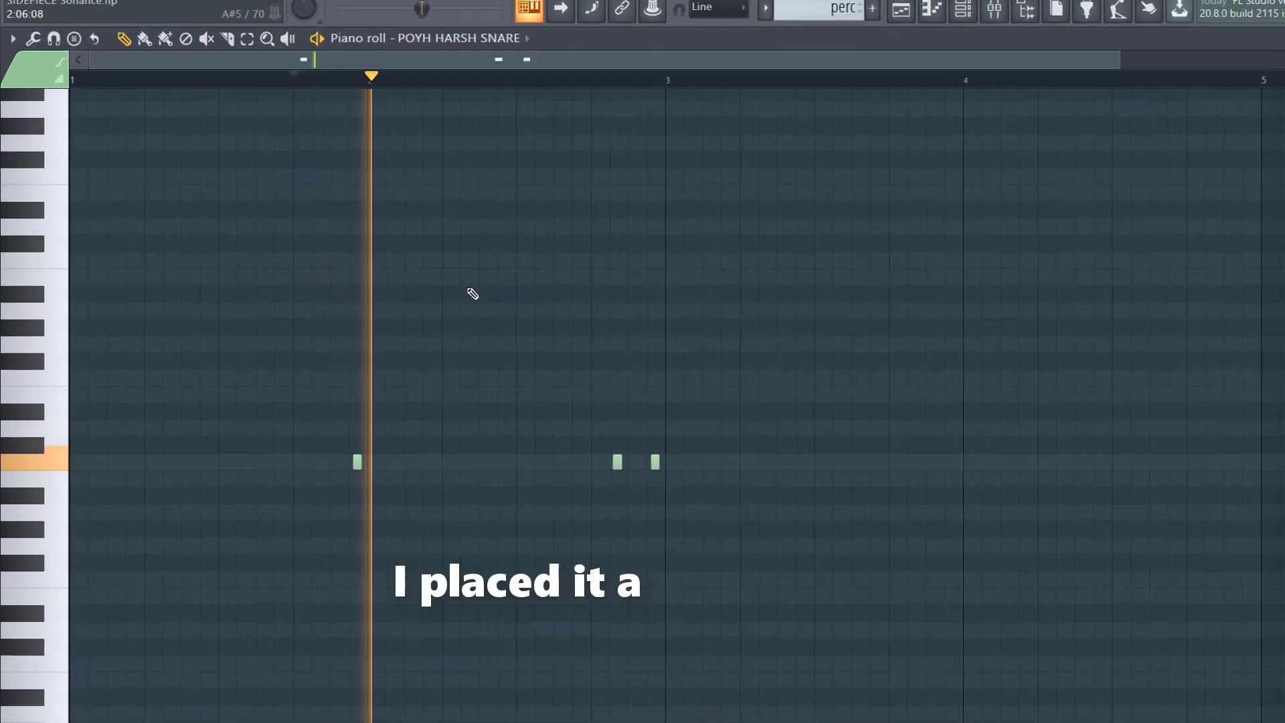
# Step: Stop the percussion pattern playback and play all the drums together in the playlist arrangement
pyautogui.press('space')
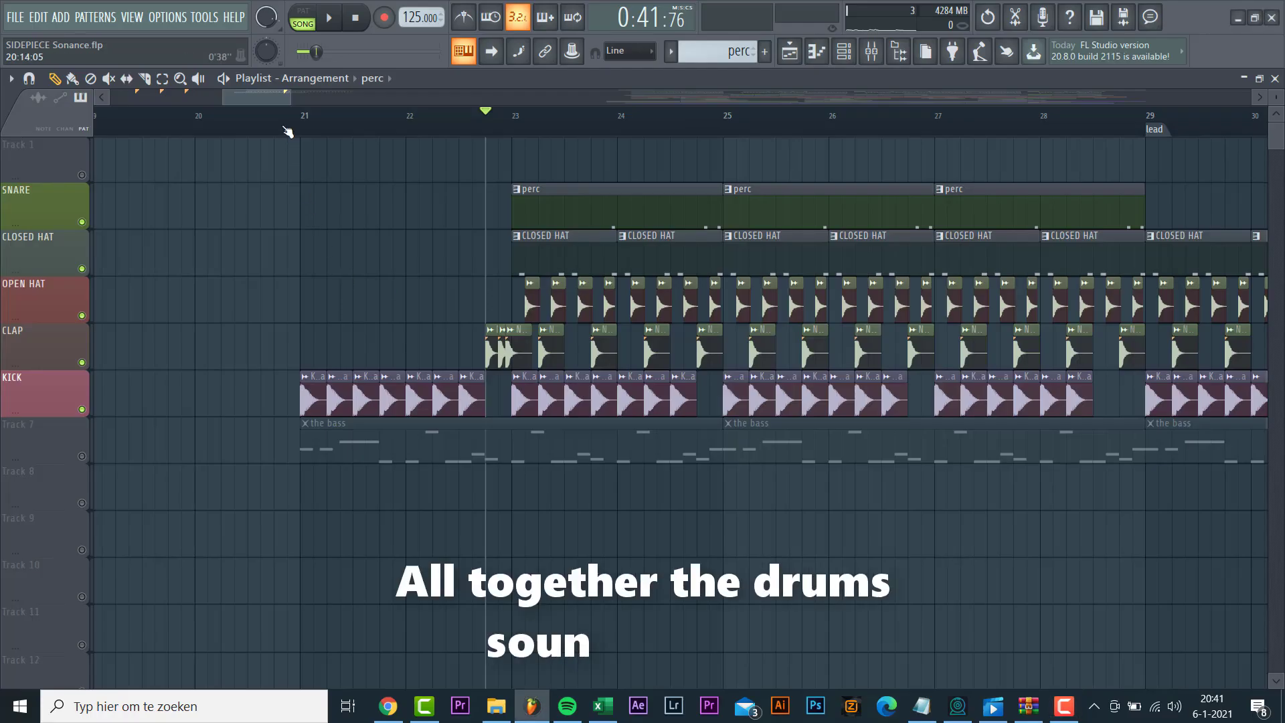
pyautogui.press('space')
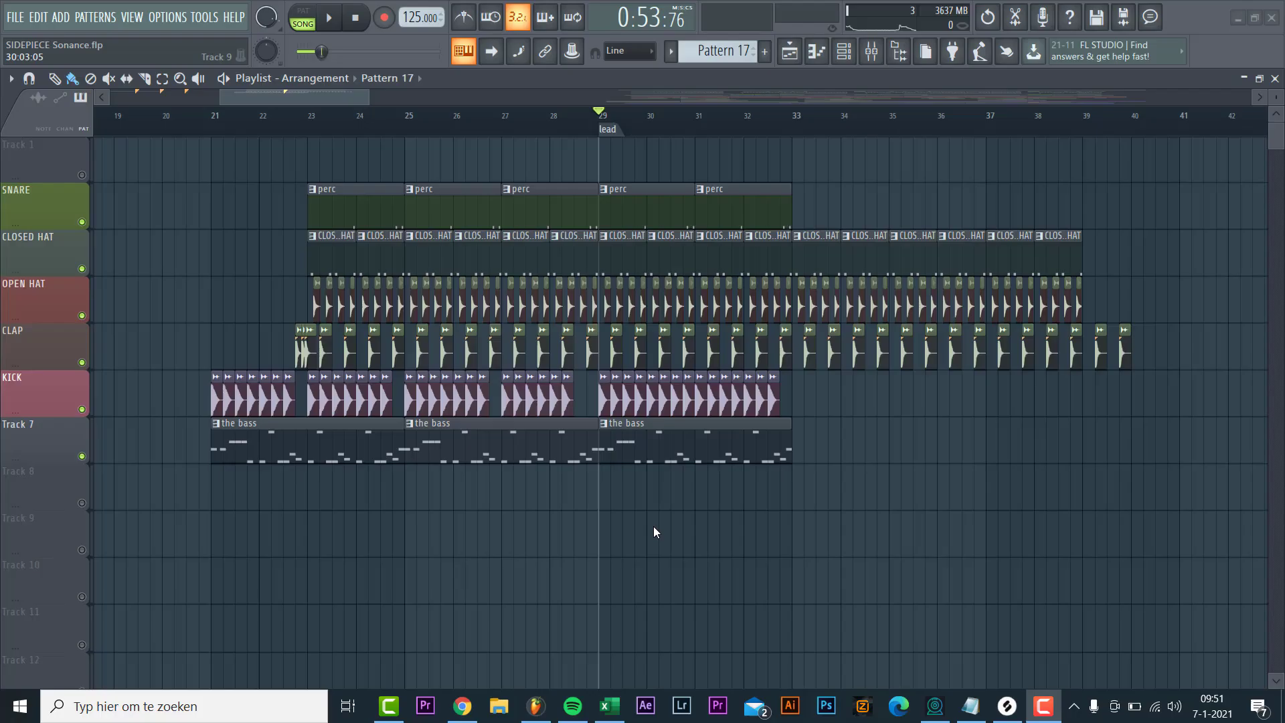
# Step: Add a new pattern named LEAD with Serum and load the LD Deepend 2 preset from Sonance Sounds - Sounds Of 2020
pyautogui.click(765, 51)
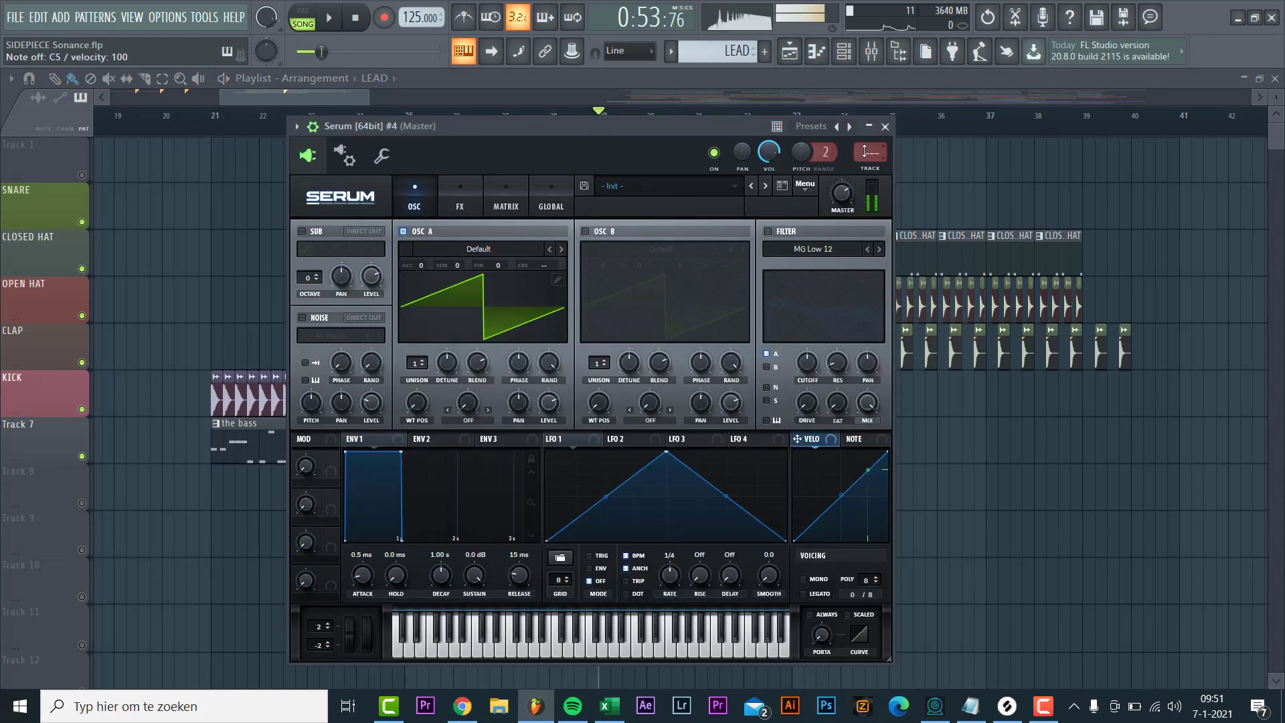
pyautogui.click(811, 126)
pyautogui.moveTo(938, 422)
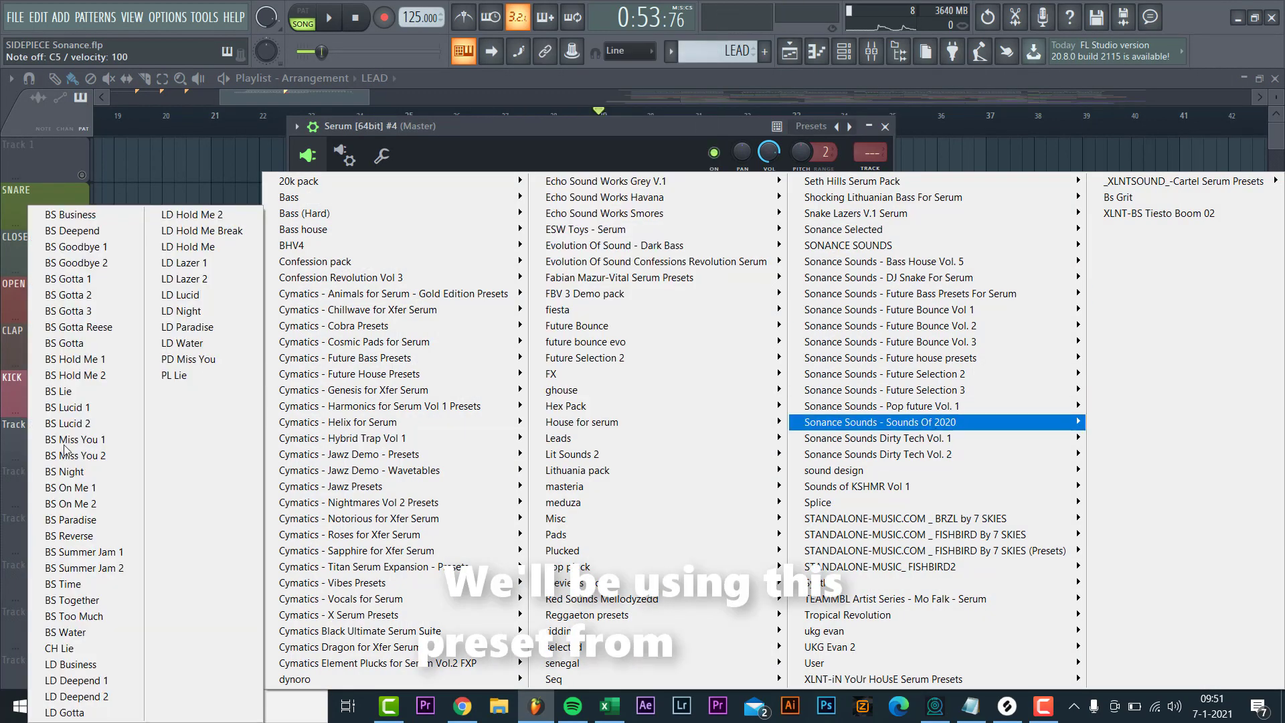
pyautogui.click(73, 696)
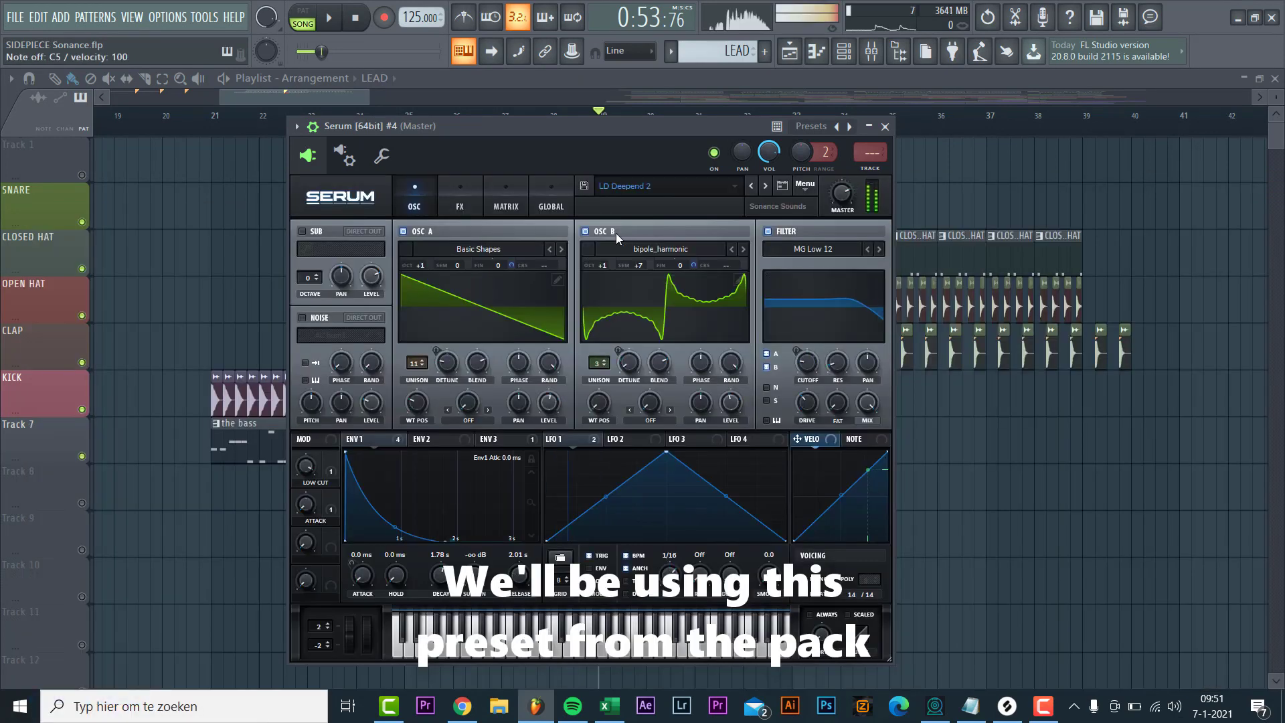
# Step: In the empty piano roll for the LEAD pattern, enter consecutive F4, G#4 and C5 notes in bar 1, each three sixteenths long
pyautogui.click(885, 126)
pyautogui.click(564, 428)
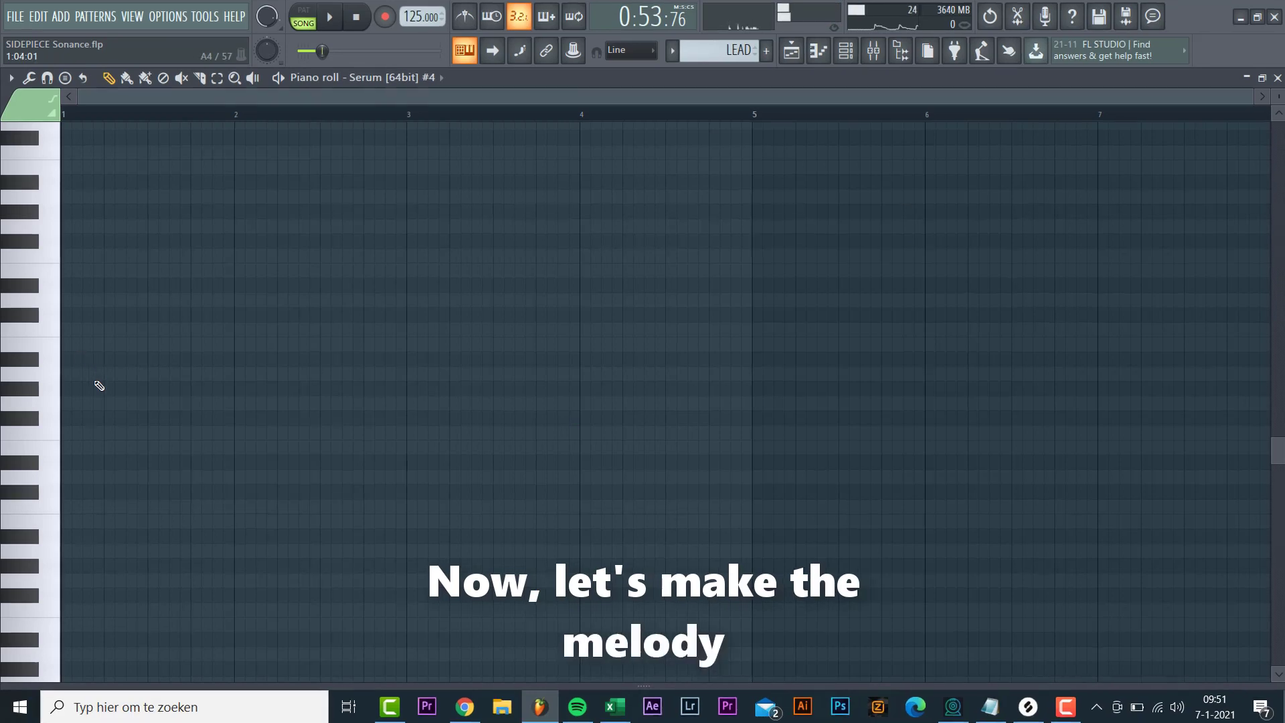
pyautogui.click(98, 375)
pyautogui.rightClick(99, 375)
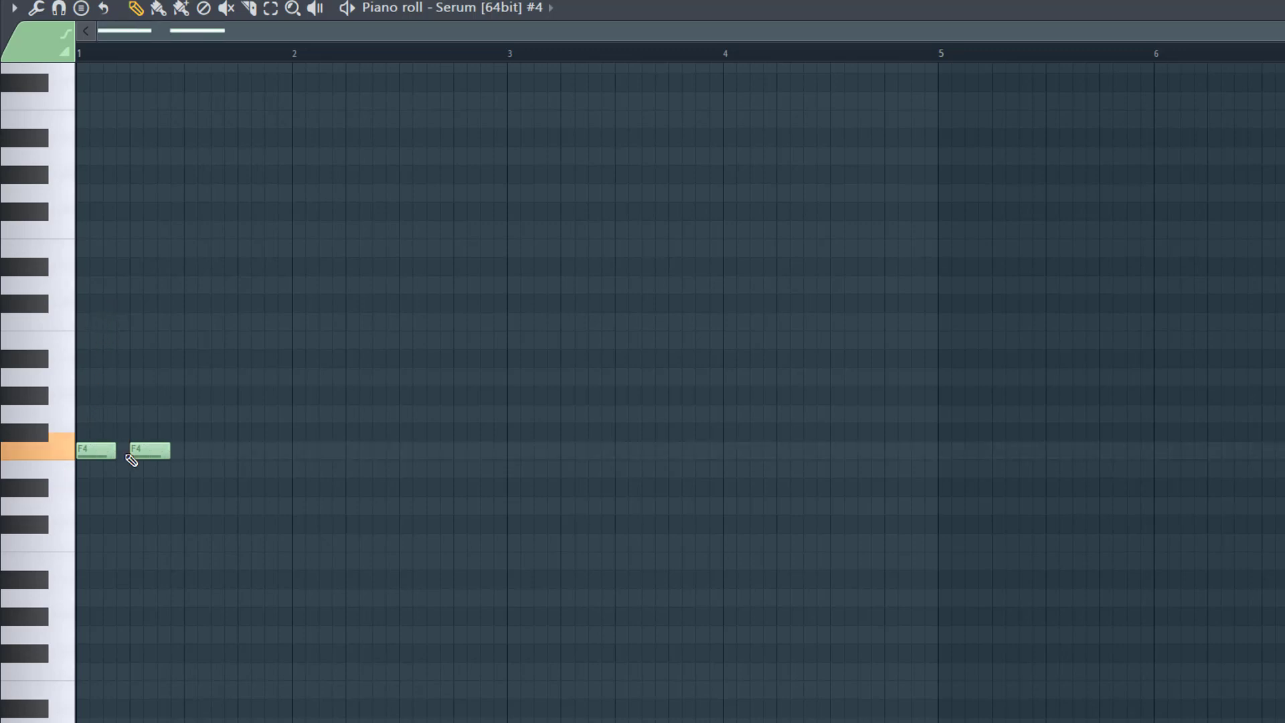
pyautogui.keyDown('ctrl'); pyautogui.scroll(2, 3, 397); pyautogui.keyUp('ctrl')
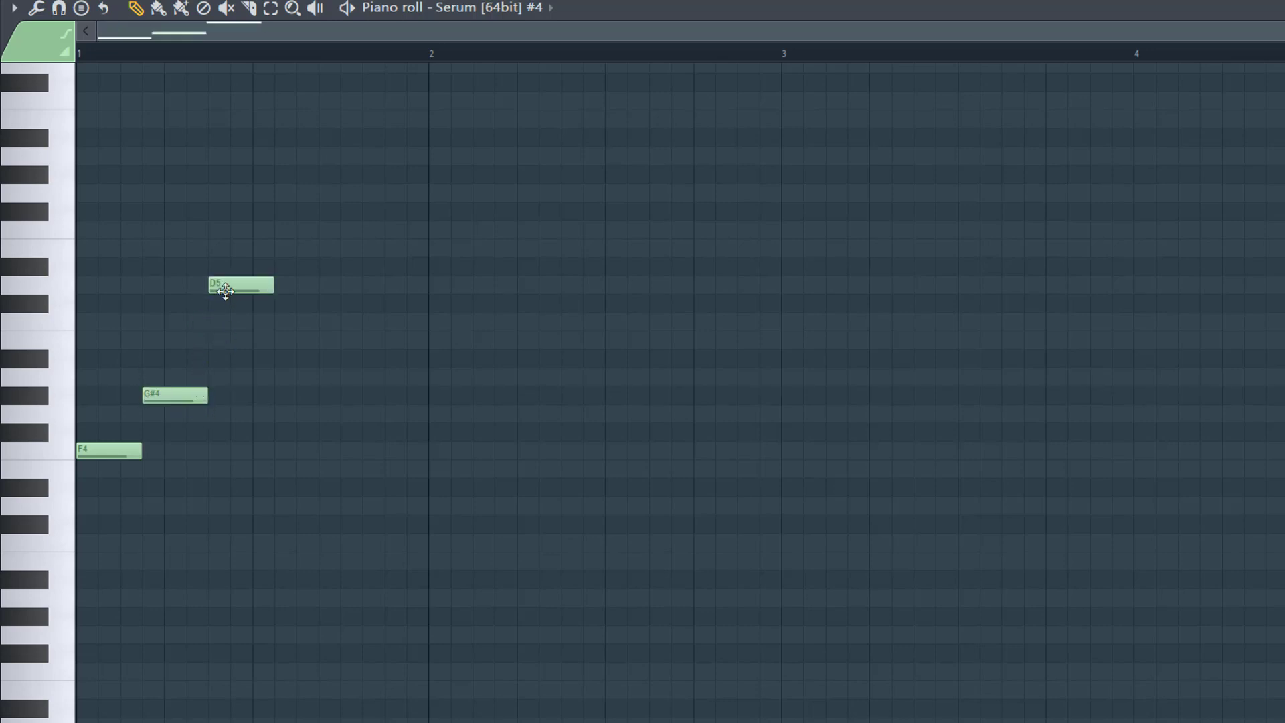
pyautogui.keyDown('ctrl'); pyautogui.click(525, 306); pyautogui.keyUp('ctrl')
pyautogui.keyDown('ctrl'); pyautogui.scroll(-1, 467, 353); pyautogui.keyUp('ctrl')
# Step: Play the rising phrase and add the descending C5, G#4 and F4 notes from the start of bar 3
pyautogui.press('space')
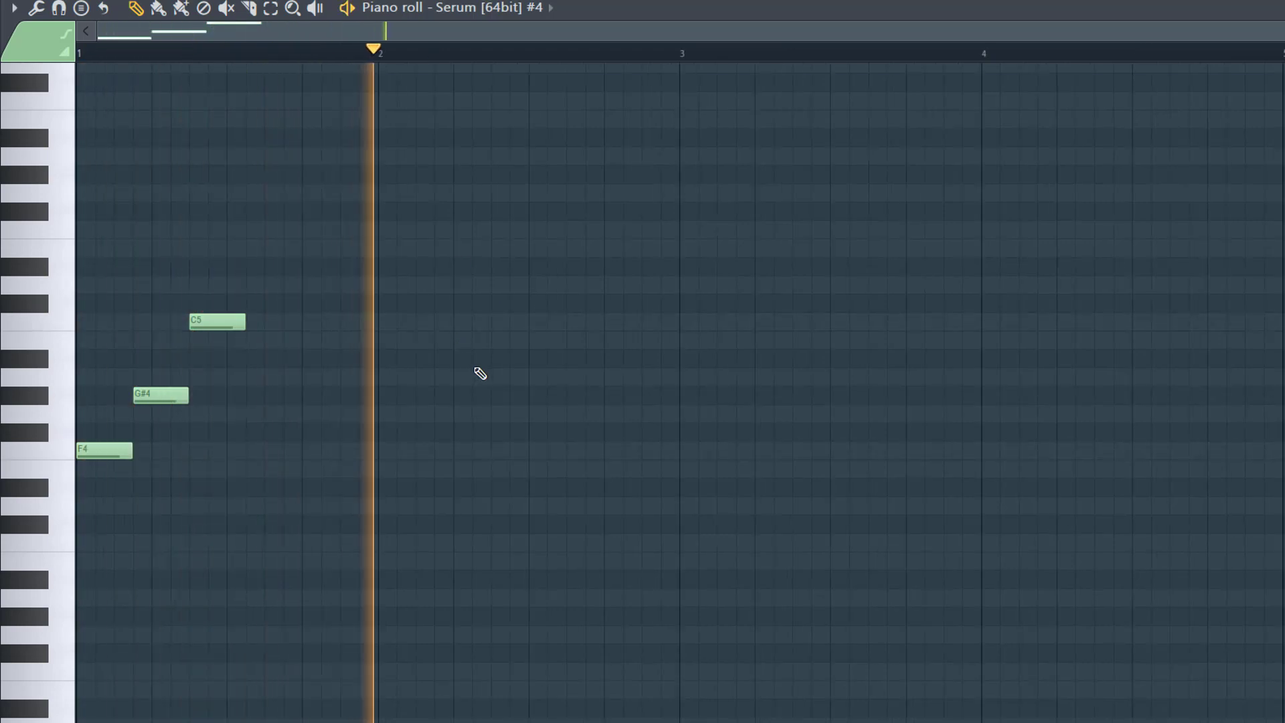
pyautogui.press('space')
pyautogui.keyDown('ctrl'); pyautogui.scroll(-1, 587, 328); pyautogui.keyUp('ctrl')
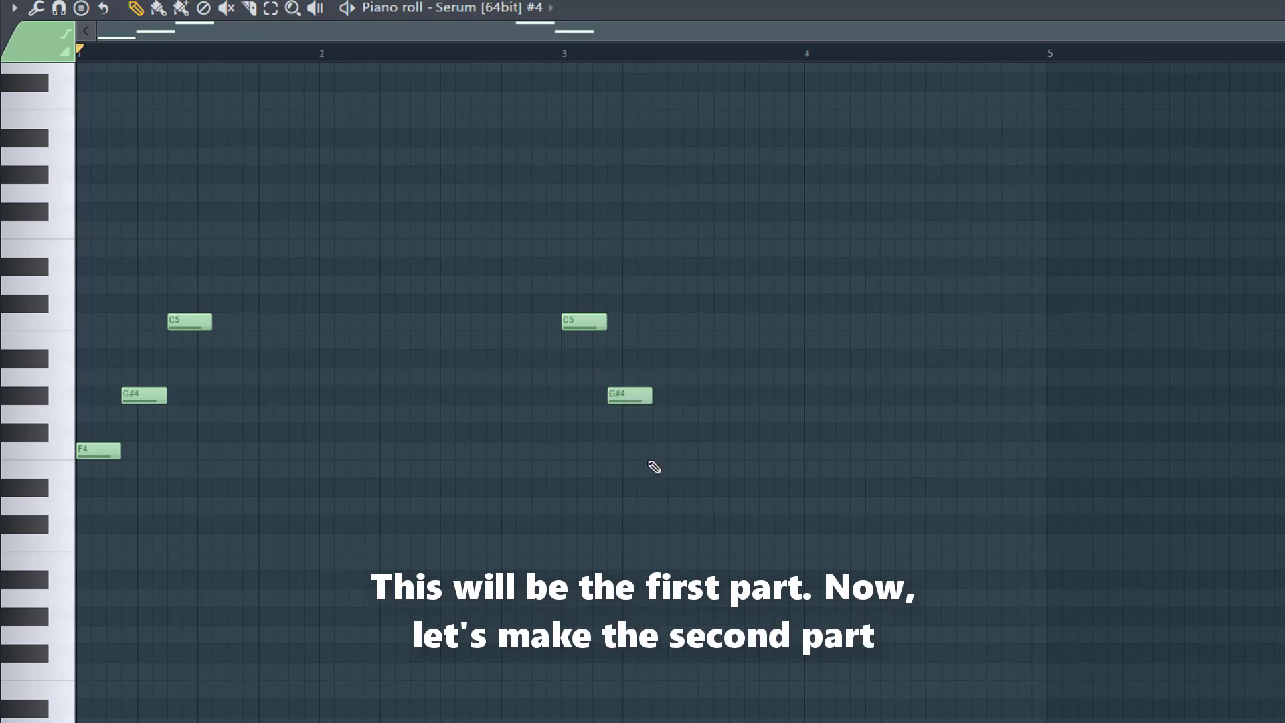
pyautogui.press('space')
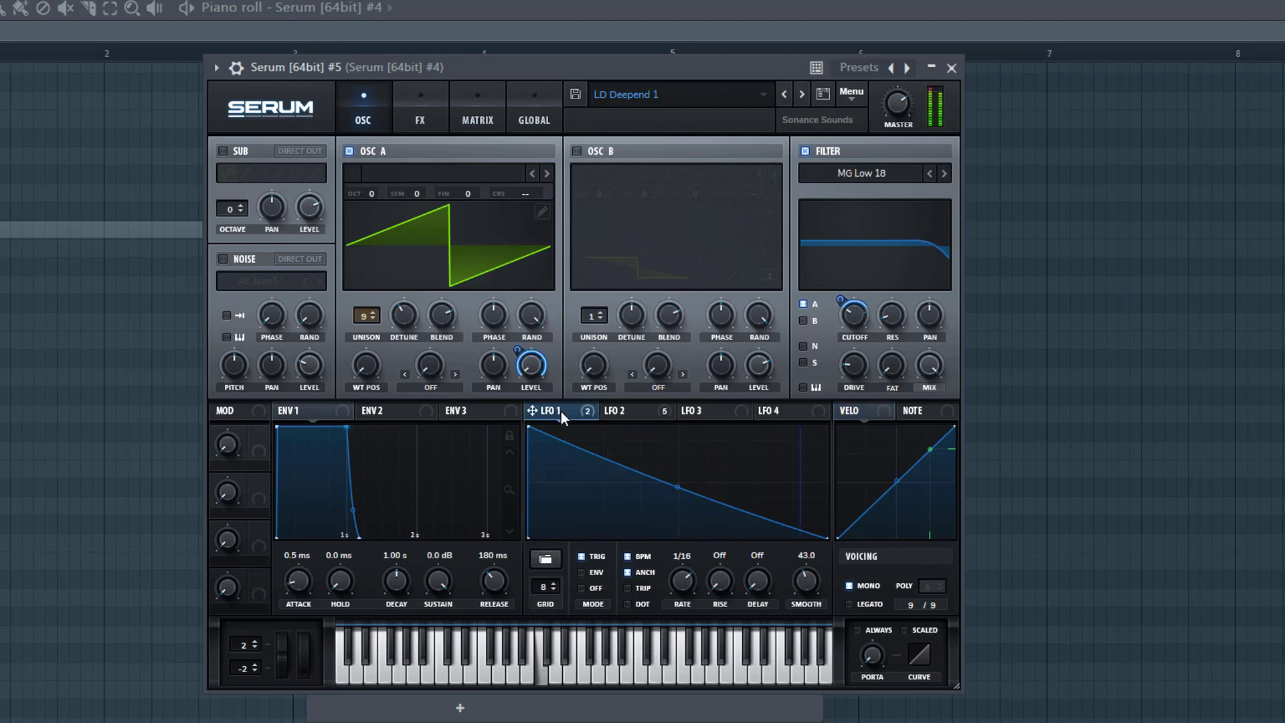
# Step: Inspect LFO 2 of the second lead's LD Deepend 1 preset and play both leads with the bass and drums
pyautogui.click(658, 409)
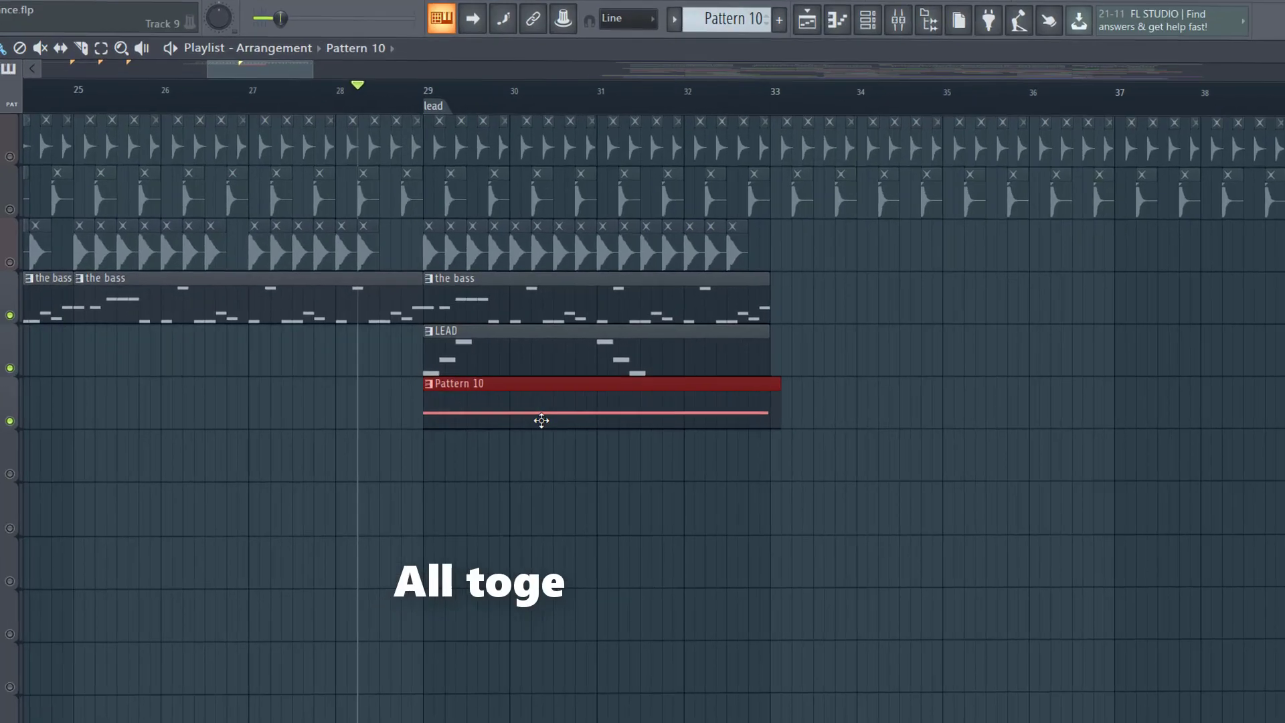
pyautogui.press('space')
pyautogui.scroll(1, 617, 508)
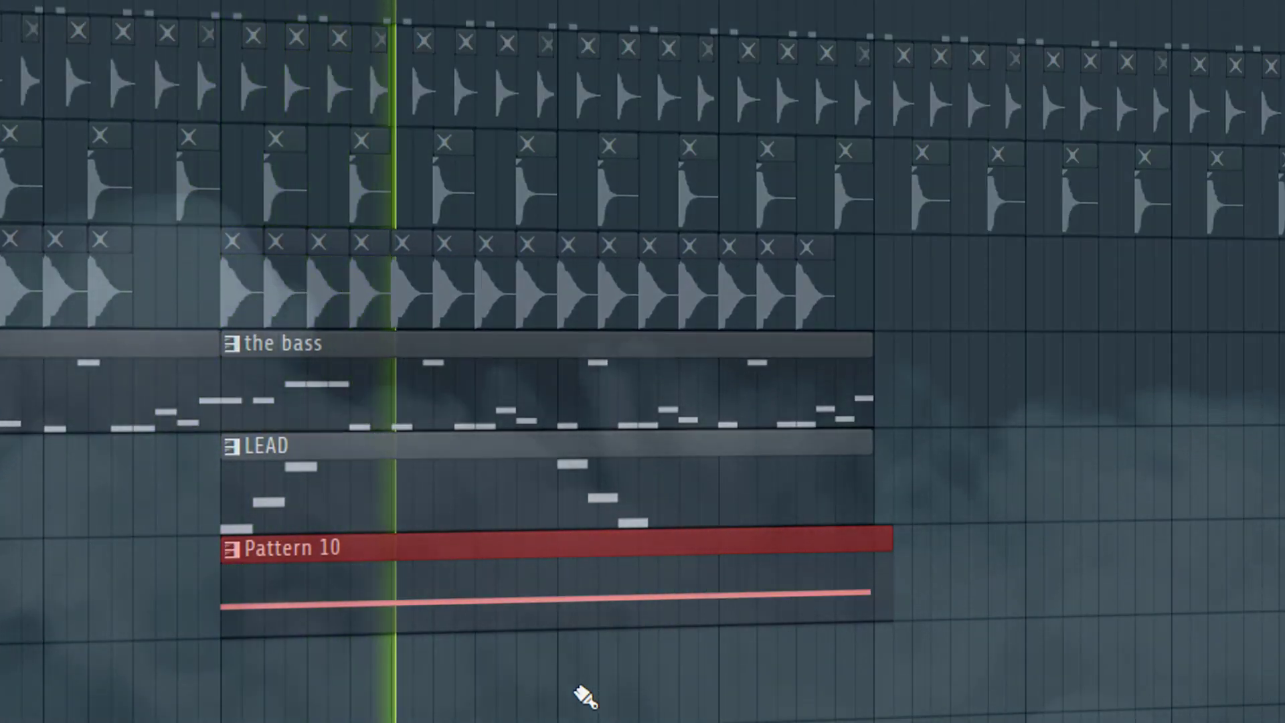
pyautogui.hotkey('ctrl', 'd')
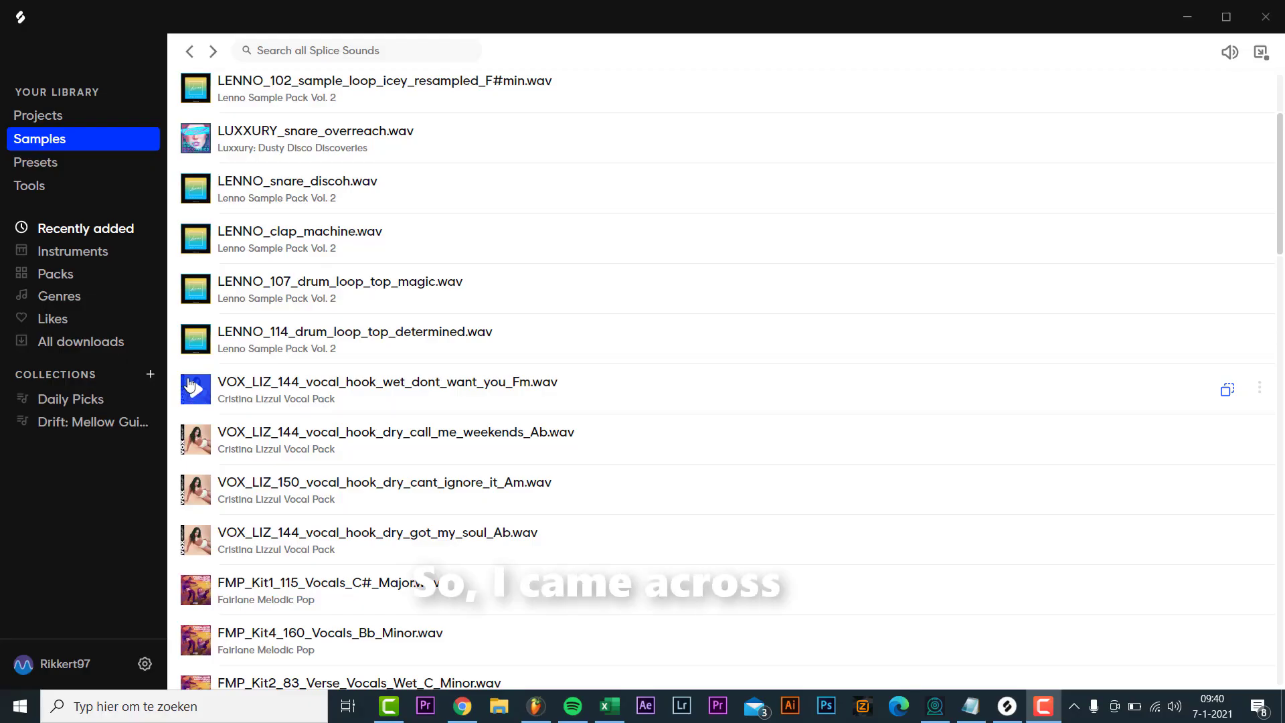
# Step: Preview VOX_LIZ_144_vocal_hook_wet_dont_want_you_Fm.wav in Splice and place it in the FL Studio playlist on the OPEN HAT track at bar 1
pyautogui.click(190, 384)
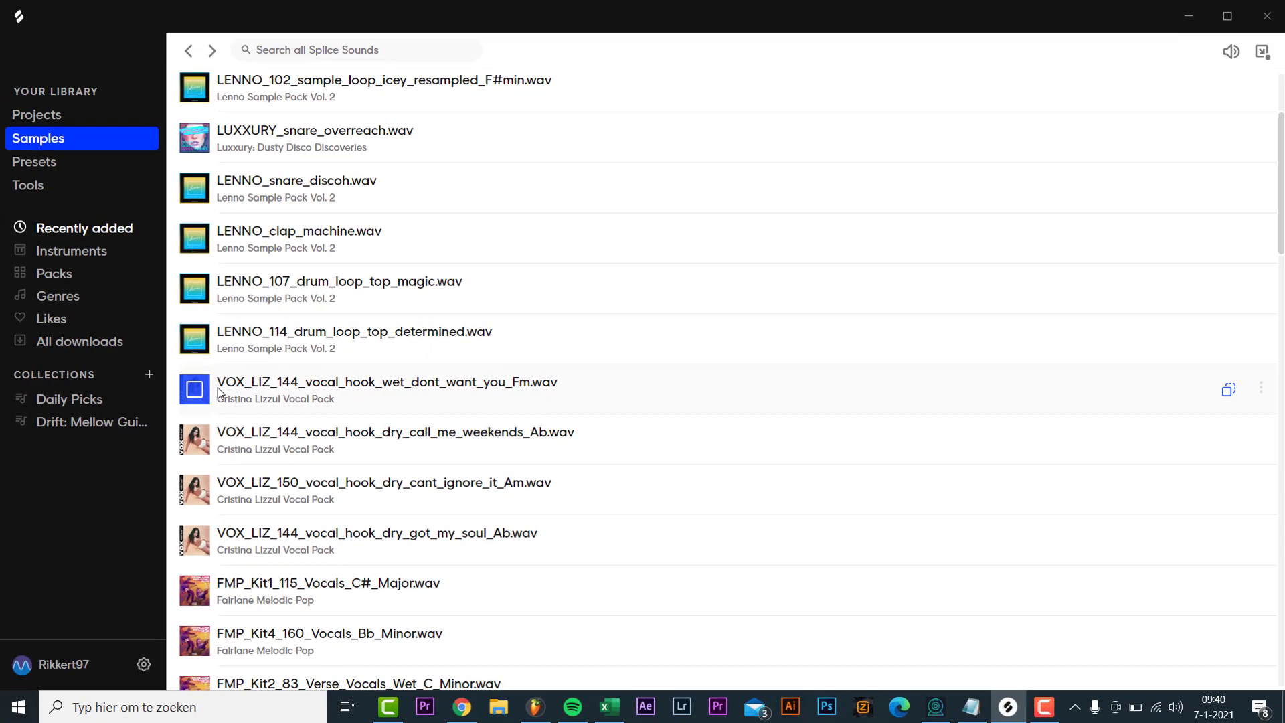
pyautogui.moveTo(1222, 394); pyautogui.dragTo(995, 458)
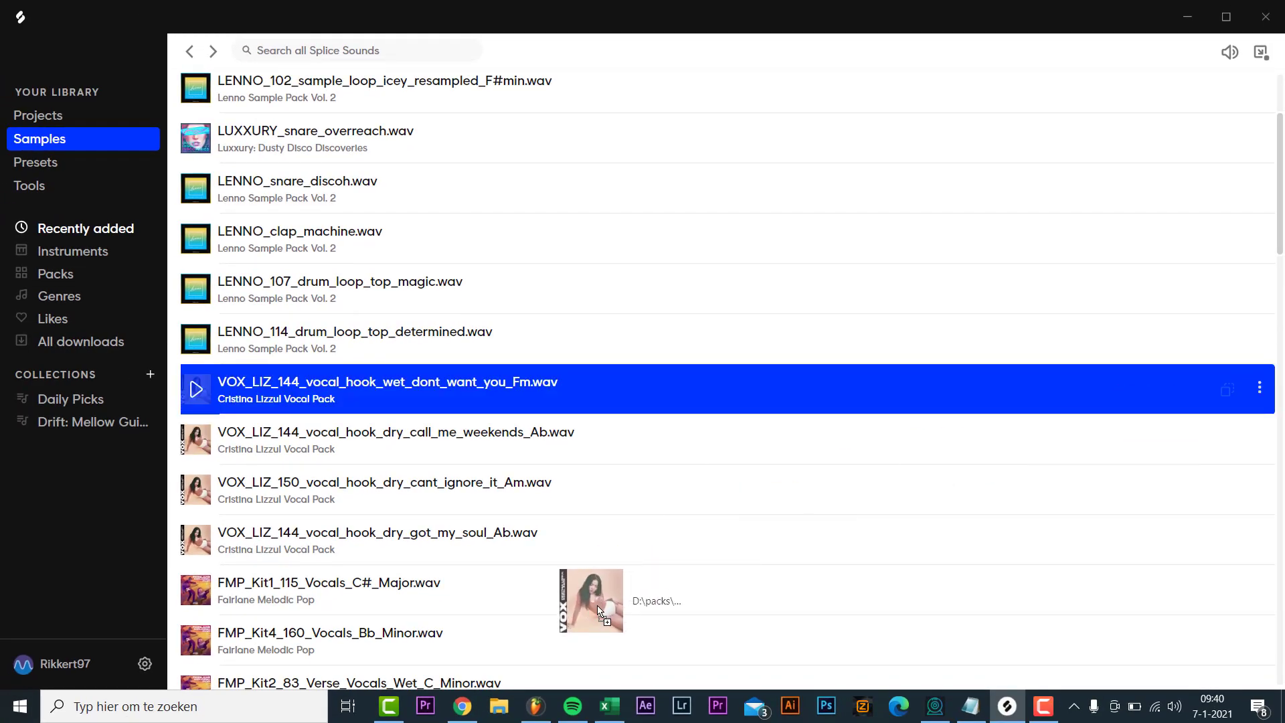
pyautogui.moveTo(541, 699); pyautogui.dragTo(186, 271)
# Step: Fit the vocal clip to the project tempo and play it back
pyautogui.click(98, 269)
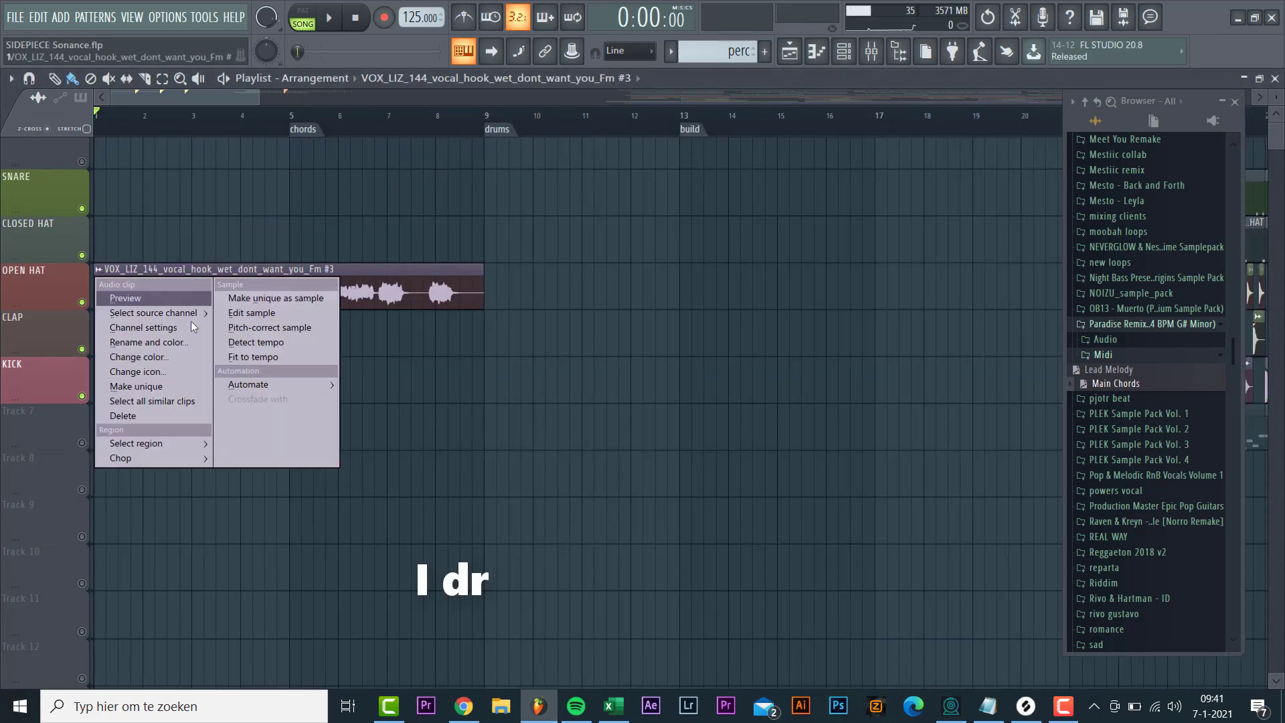
pyautogui.click(255, 359)
pyautogui.click(679, 505)
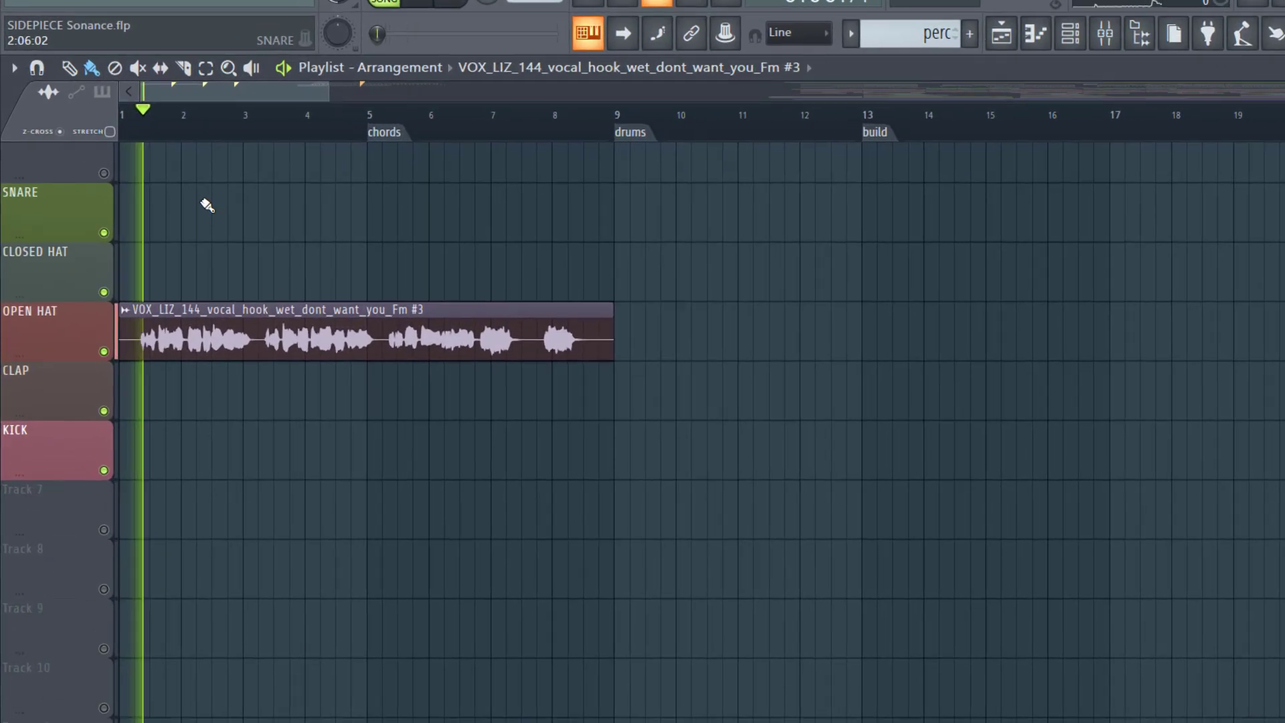
pyautogui.scroll(2, 93, 216)
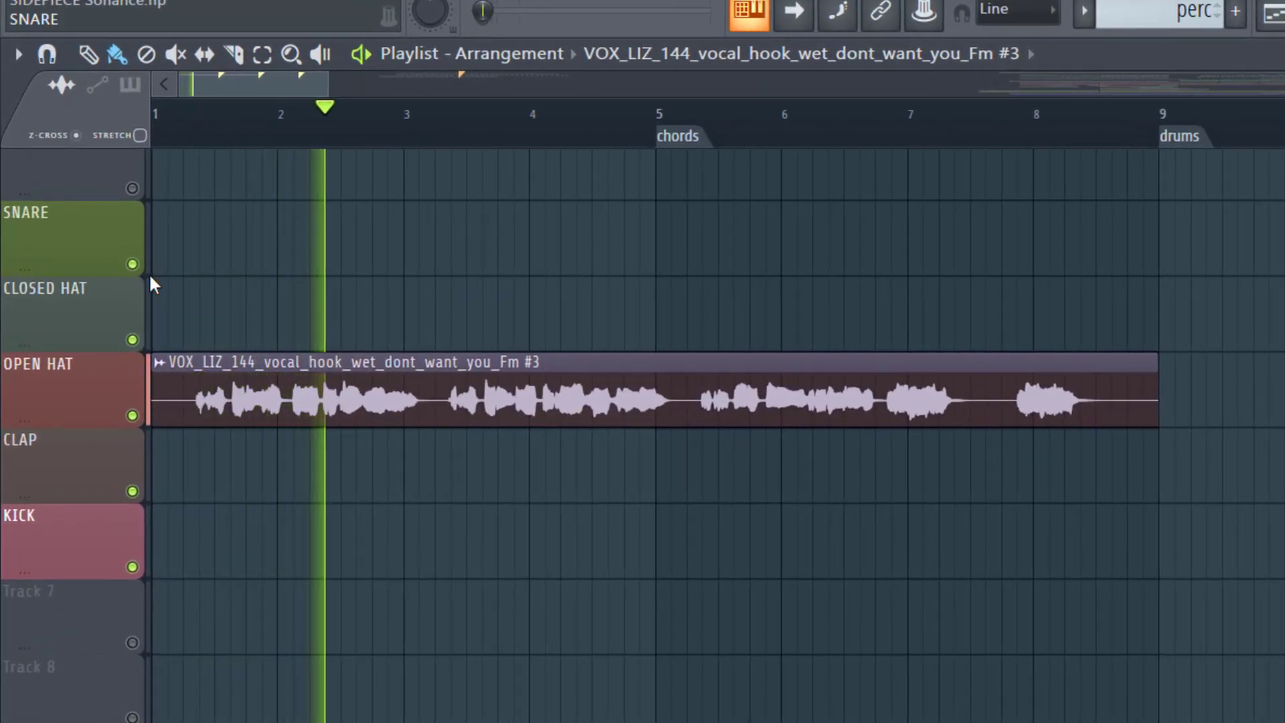
pyautogui.press('space')
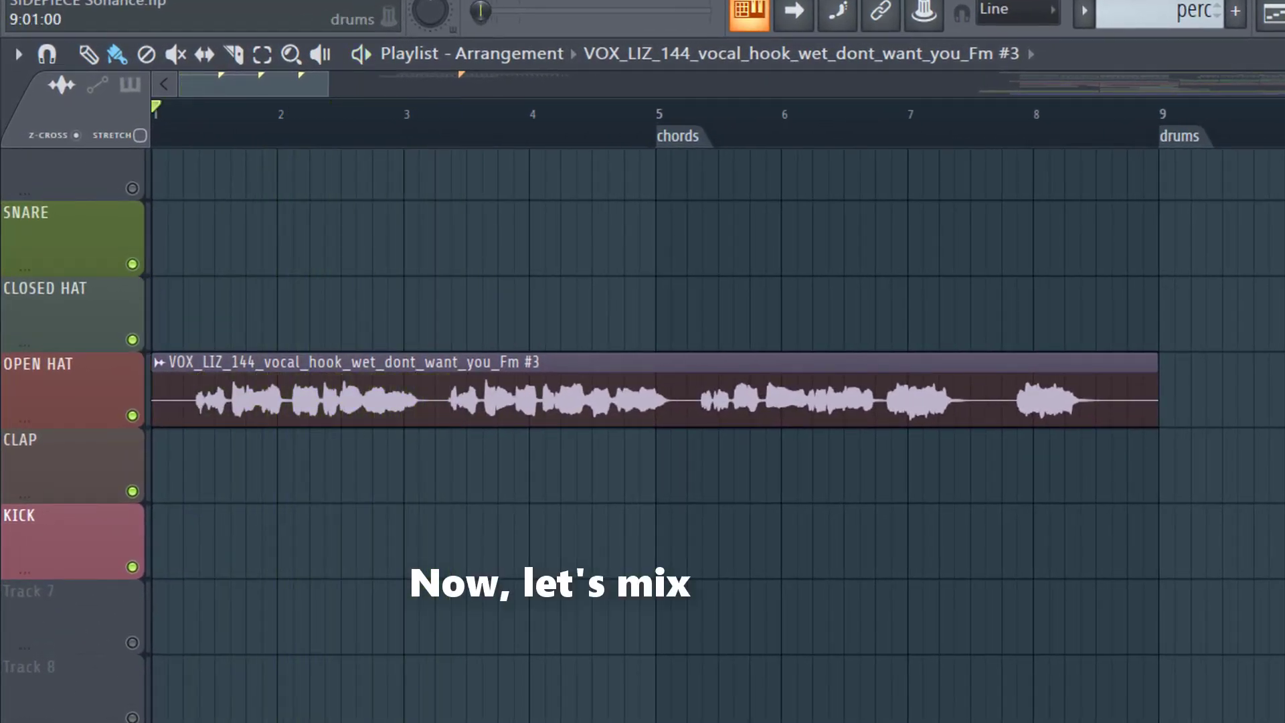
# Step: Shorten the vocal clip to its first part and arrange copies of it at bars 5 and 9 on the VOCAL track
pyautogui.doubleClick(803, 385)
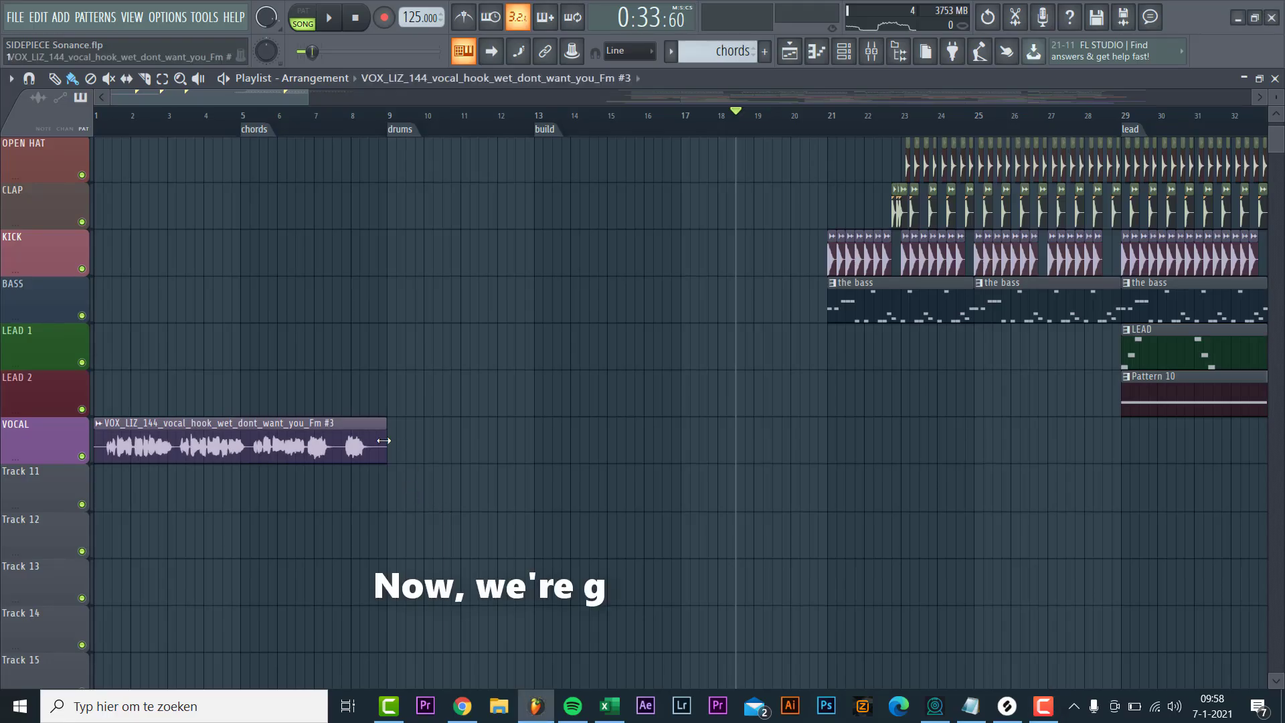
pyautogui.doubleClick(301, 441)
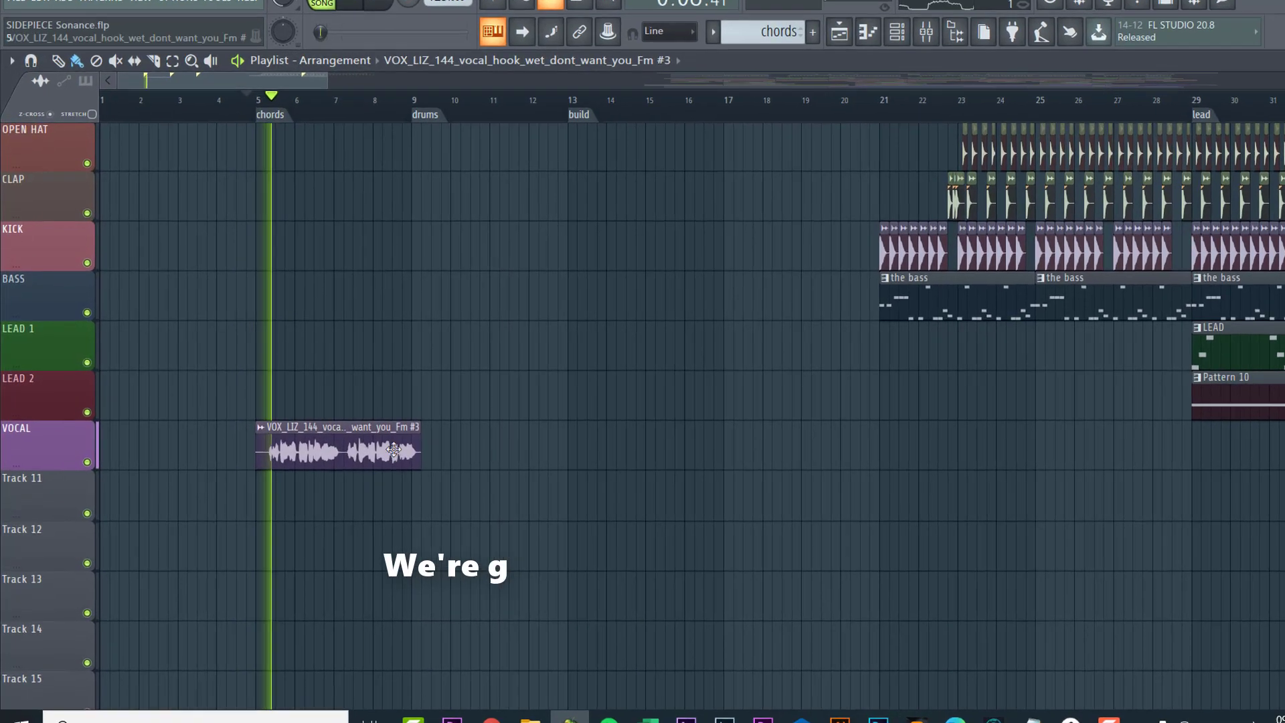
pyautogui.click(397, 488)
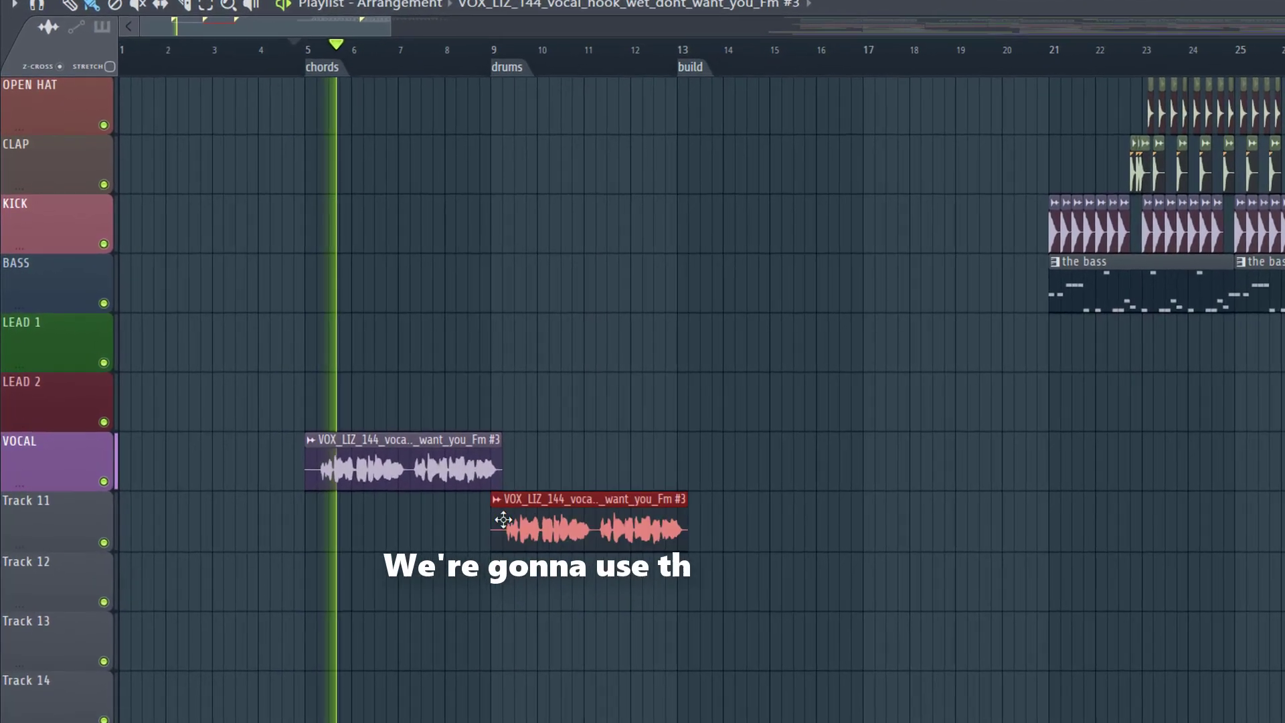
pyautogui.click(428, 444)
pyautogui.rightClick(592, 462)
pyautogui.keyDown('ctrl'); pyautogui.click(568, 527); pyautogui.keyUp('ctrl')
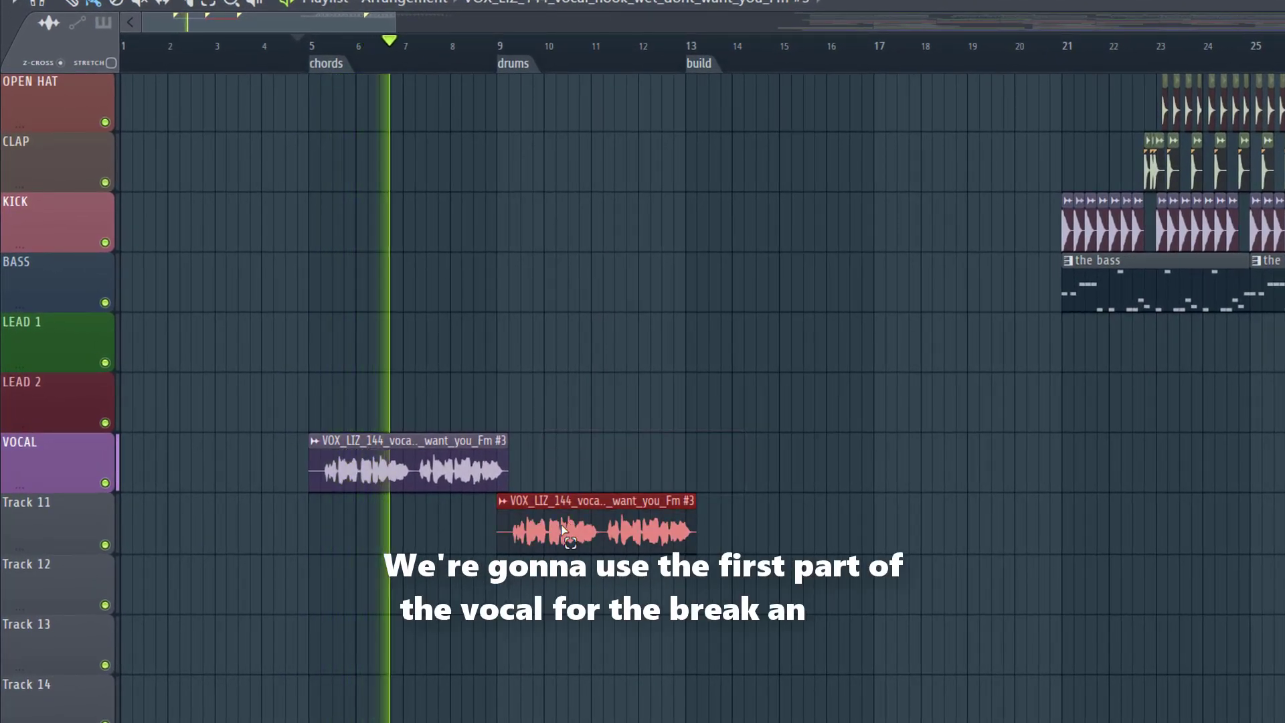
pyautogui.hotkey('shift', 'Up')
# Step: Add a third vocal copy at bar 13 on the VOCAL track, extend it to bar 21 and play the build section
pyautogui.click(678, 528)
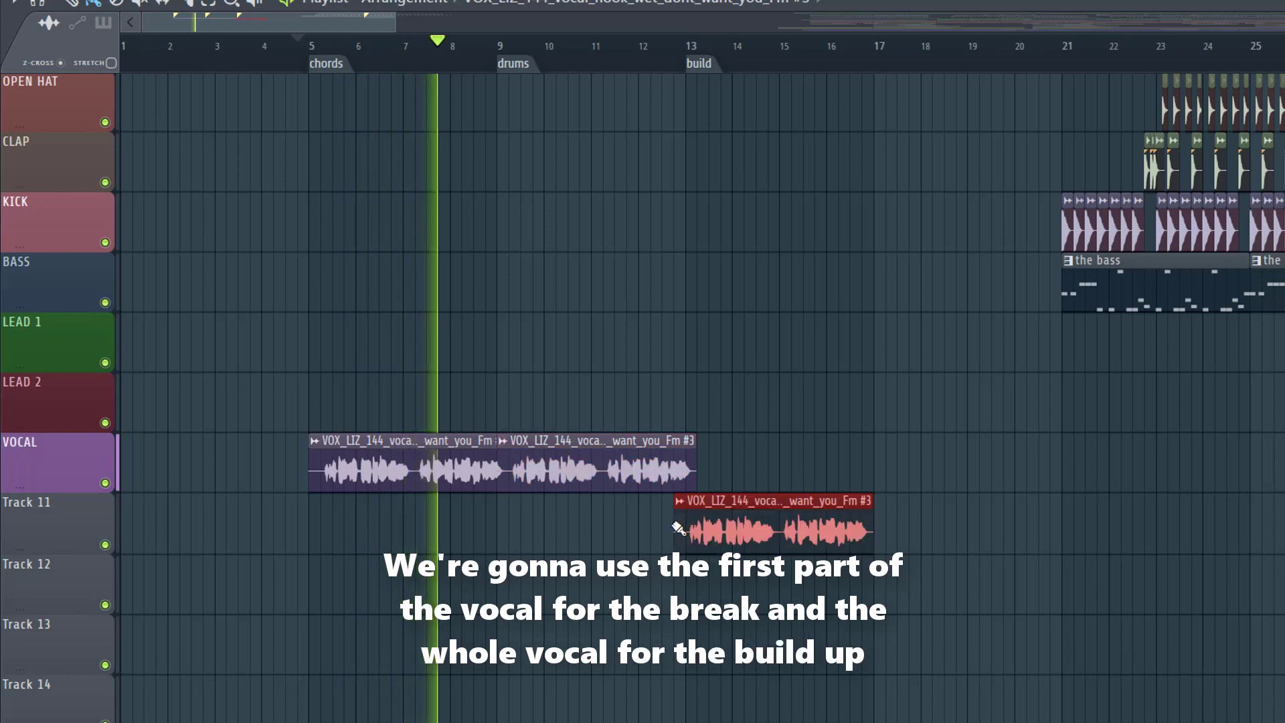
pyautogui.moveTo(725, 532); pyautogui.dragTo(735, 472)
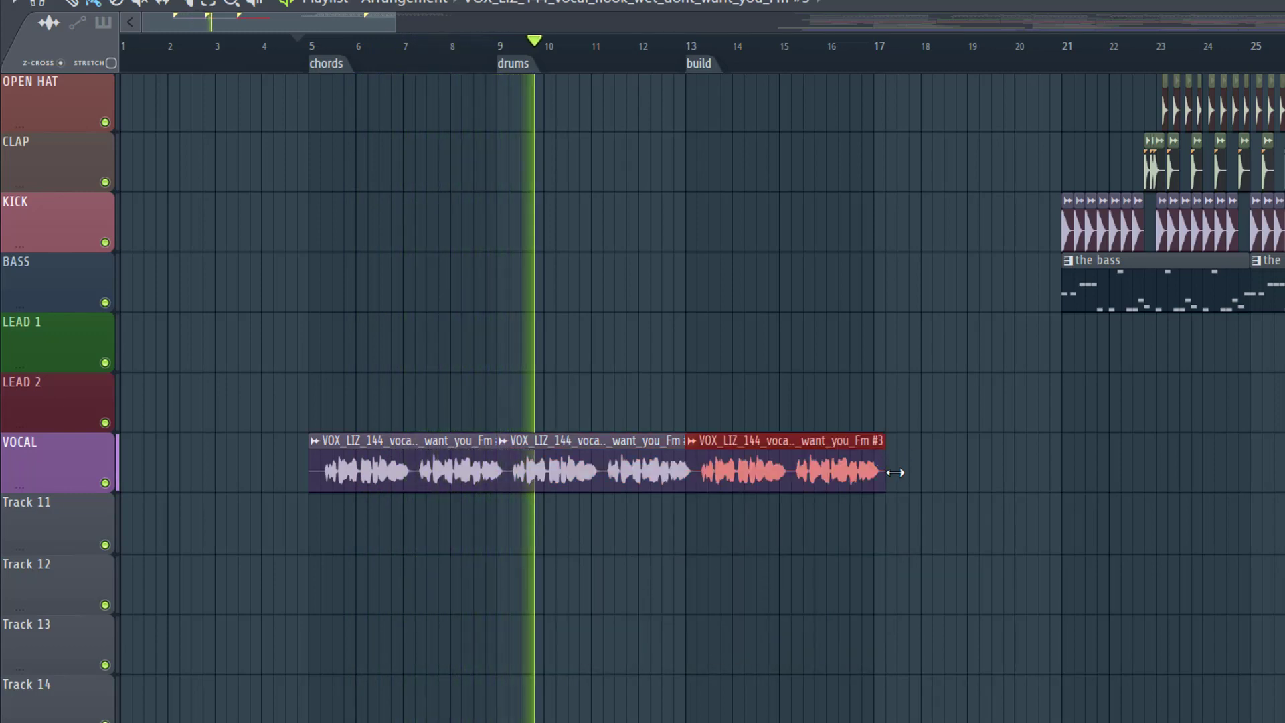
pyautogui.moveTo(888, 471); pyautogui.dragTo(1062, 488)
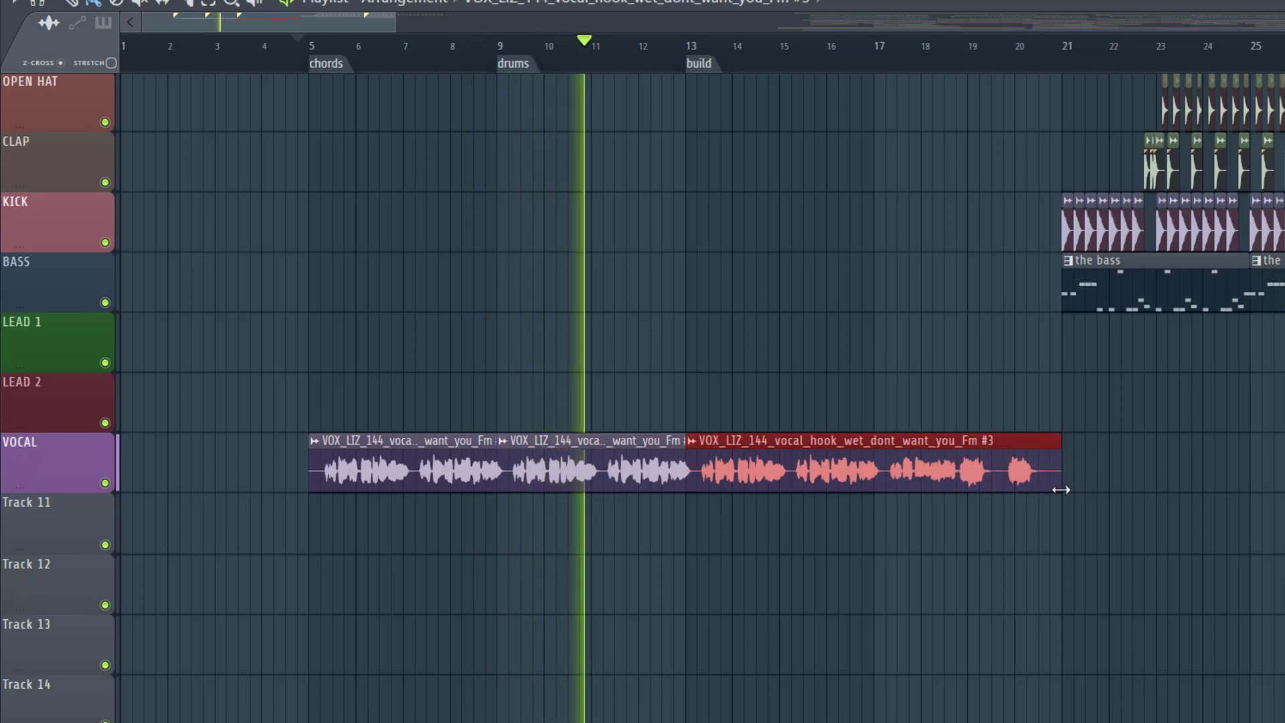
pyautogui.click(883, 46)
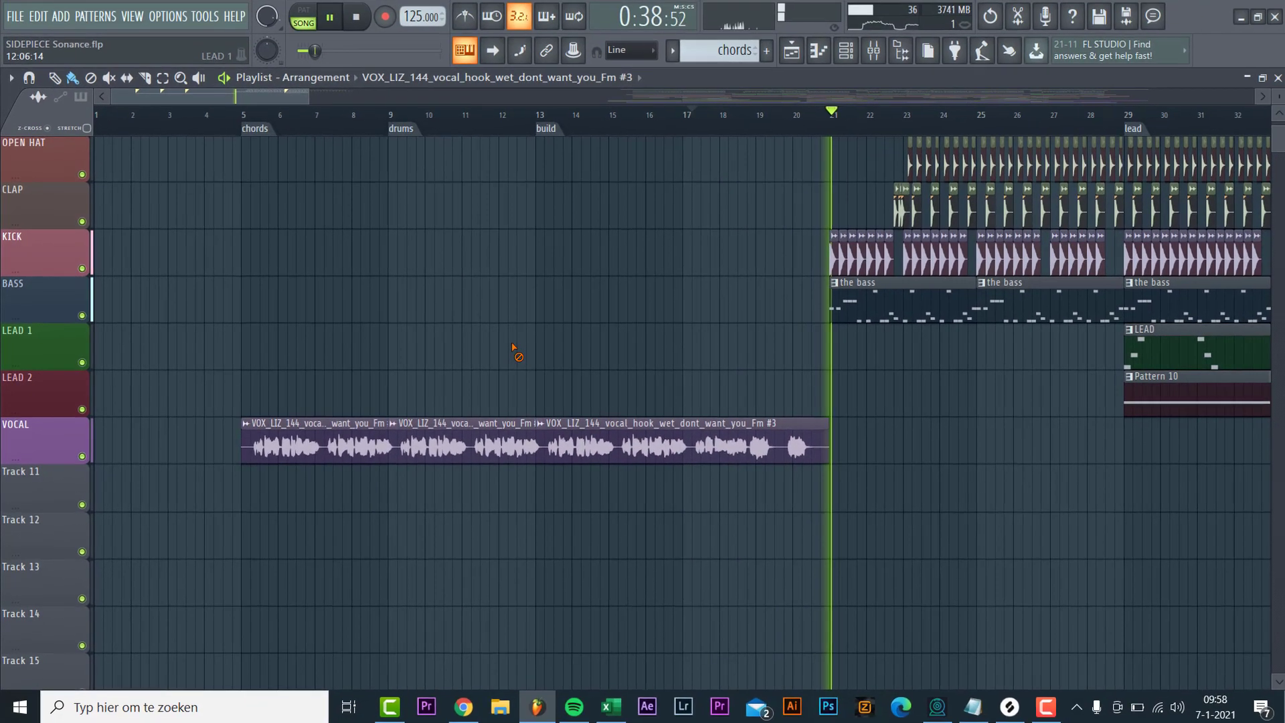
pyautogui.press('space')
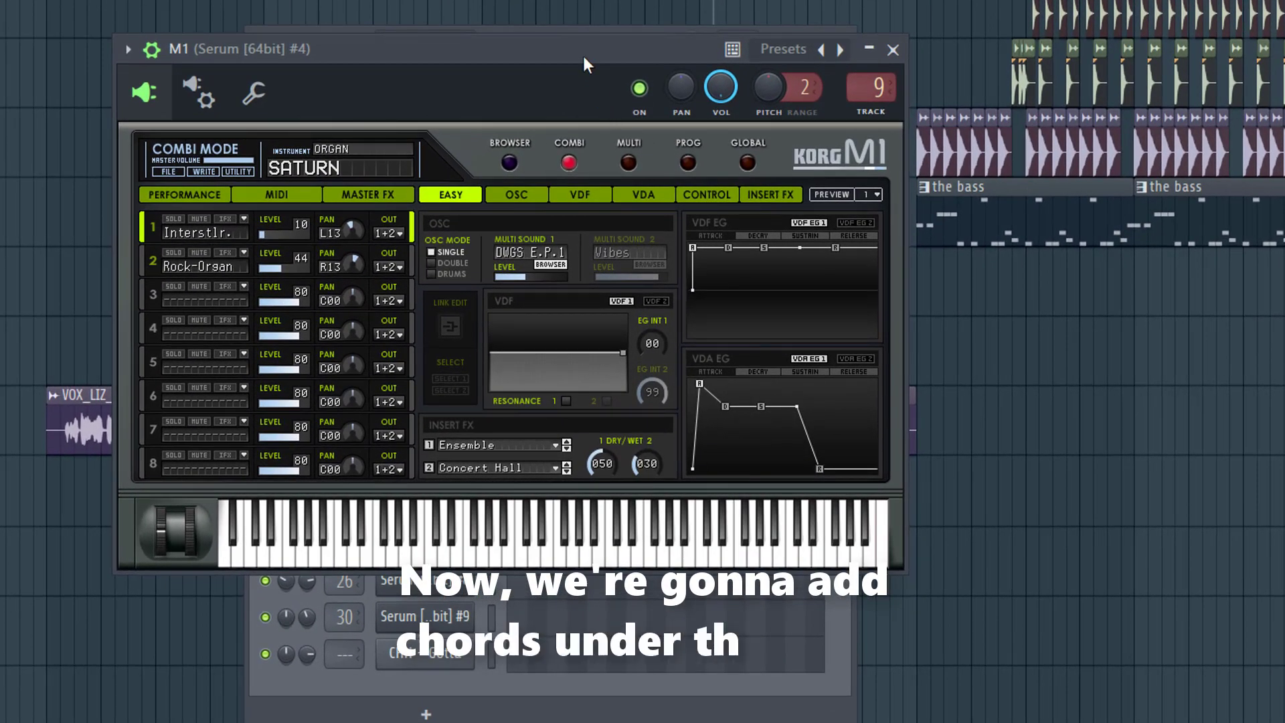
# Step: Close the M1 Saturn organ and play the Fmin7 chord progression in the M1 piano roll
pyautogui.moveTo(586, 56); pyautogui.dragTo(610, 61)
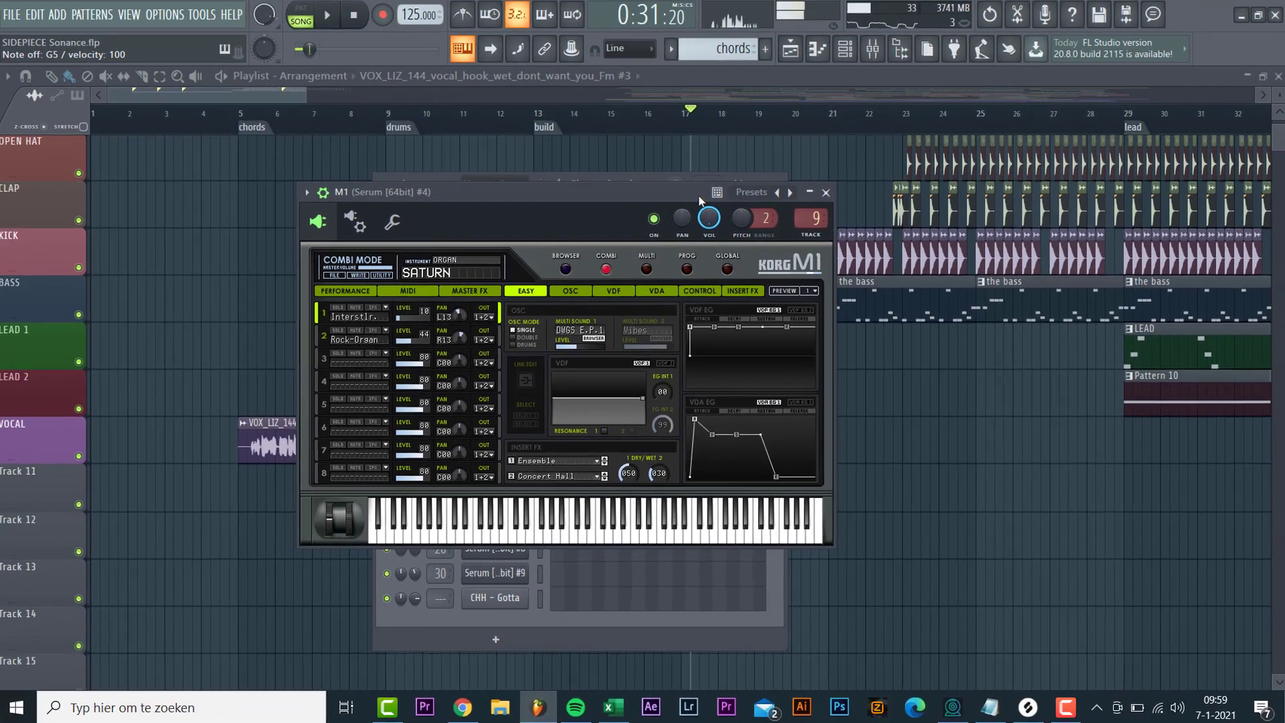
pyautogui.click(825, 194)
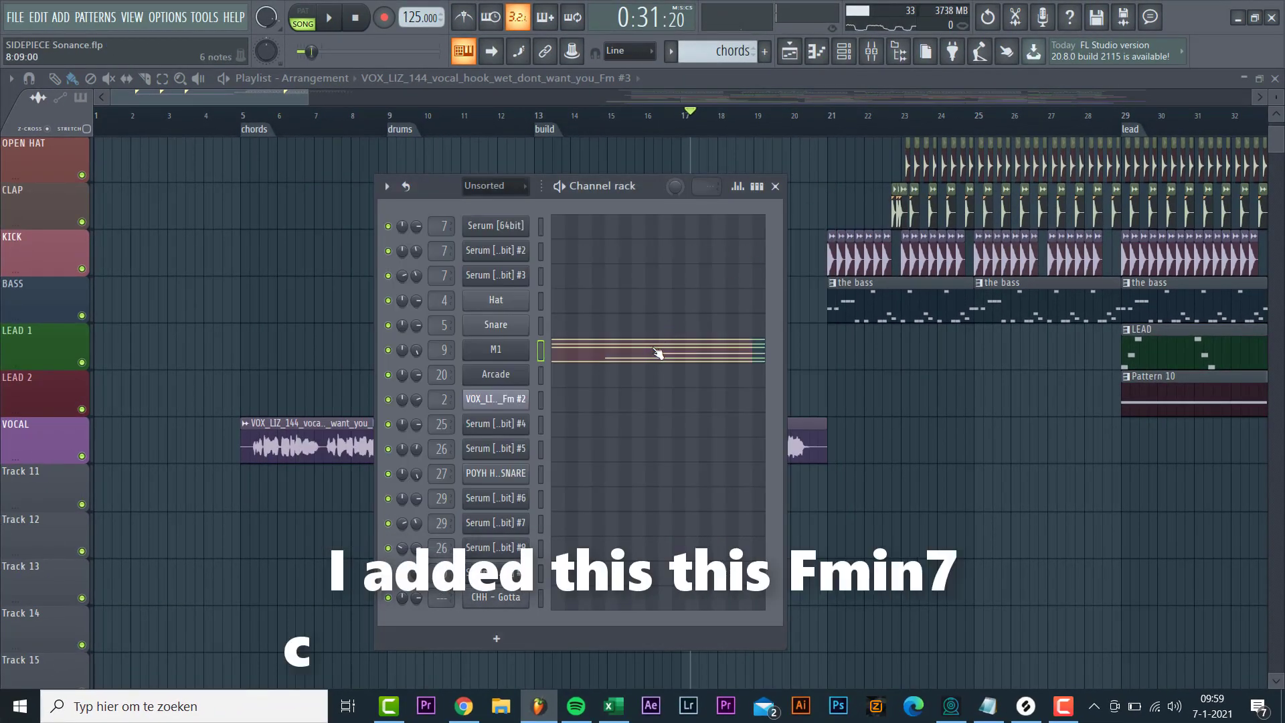
pyautogui.click(658, 354)
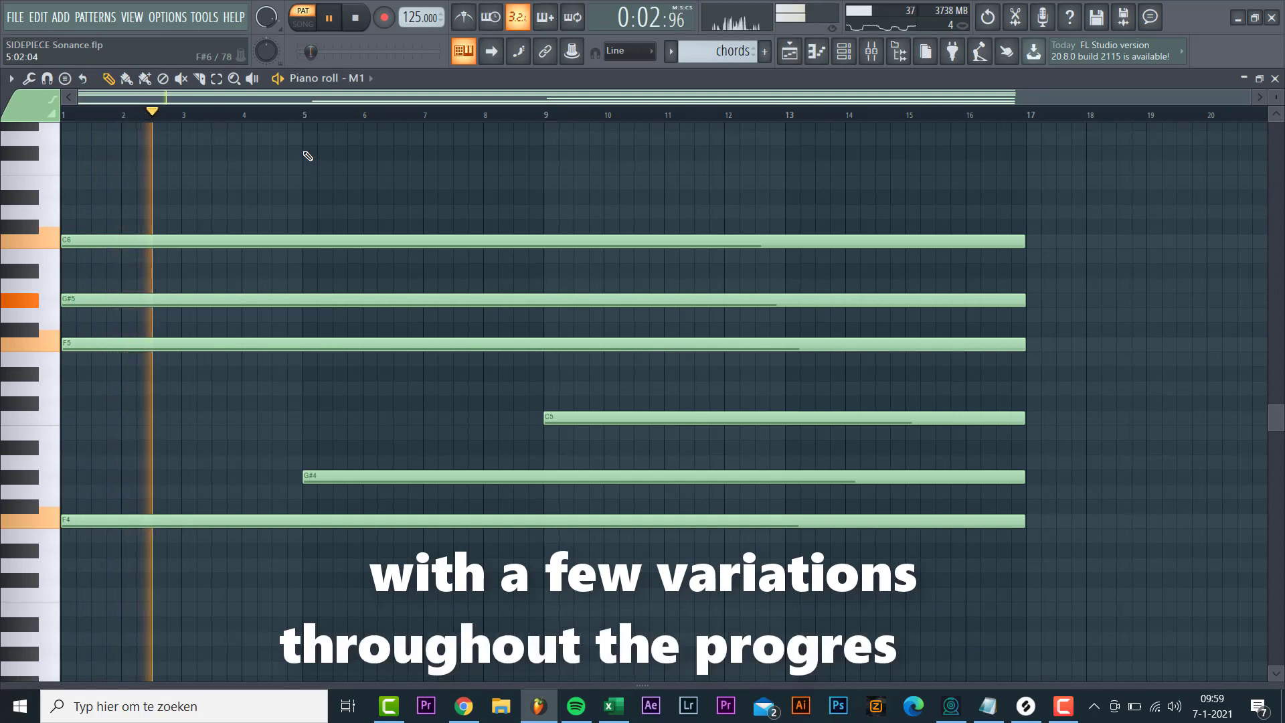
pyautogui.click(287, 114)
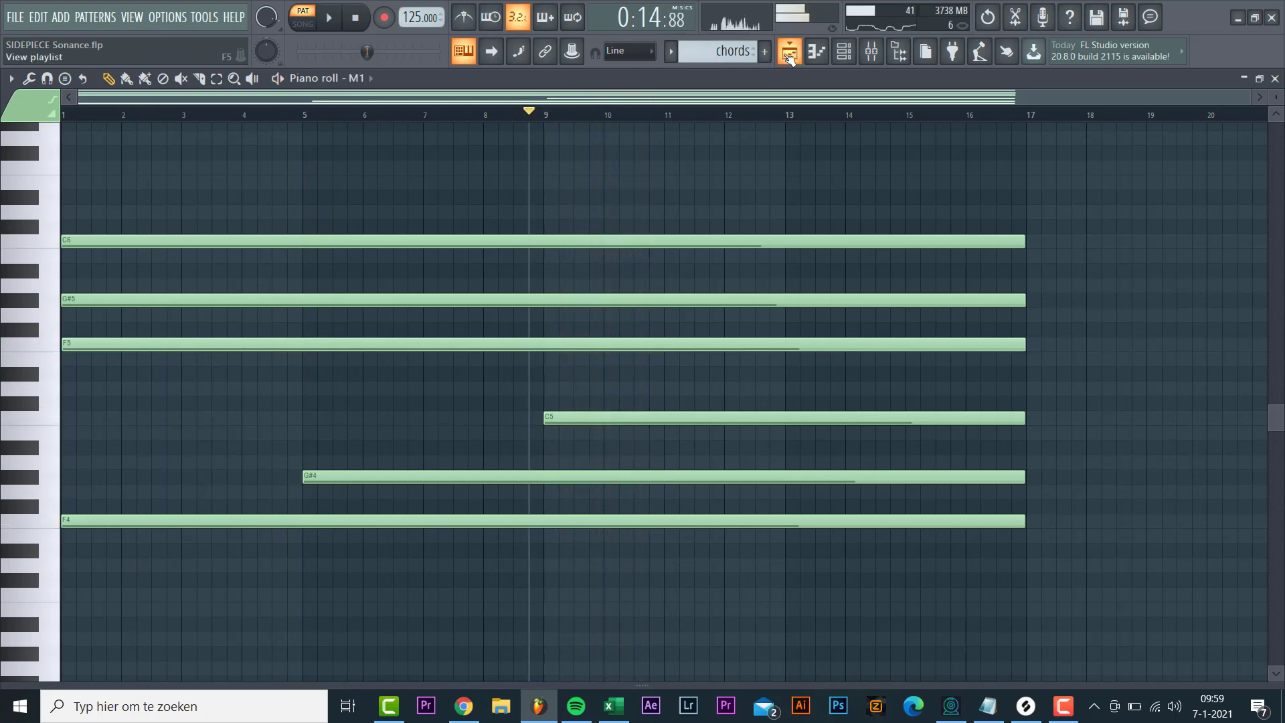
# Step: Place the chords pattern on Track 11 from bar 5 to bar 21 in the playlist and play it with the vocal
pyautogui.click(790, 53)
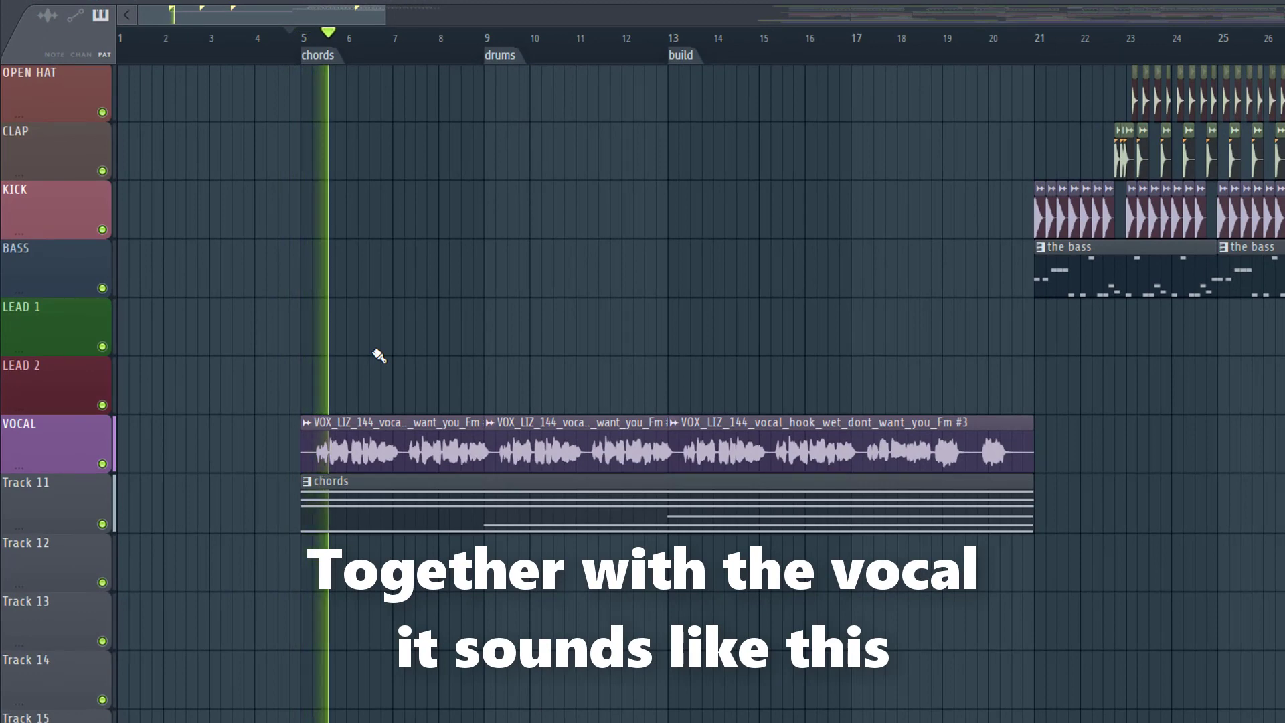
pyautogui.scroll(-1, 378, 355)
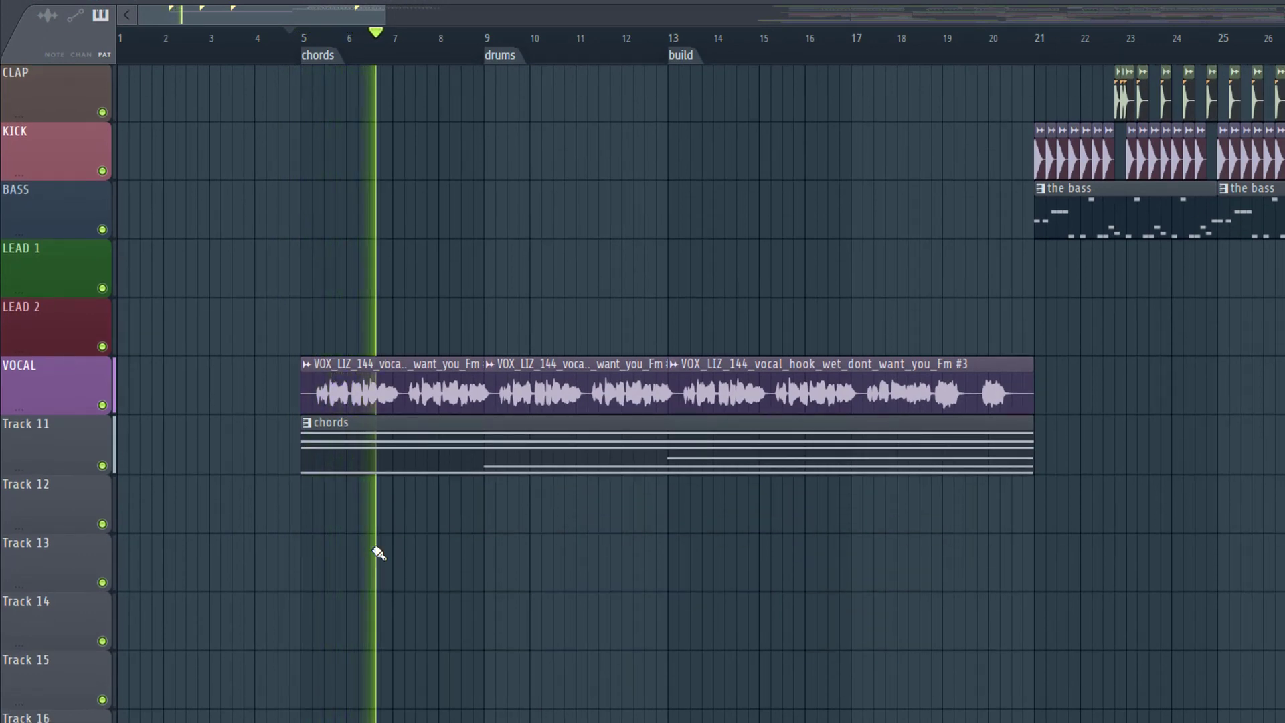
pyautogui.press('space')
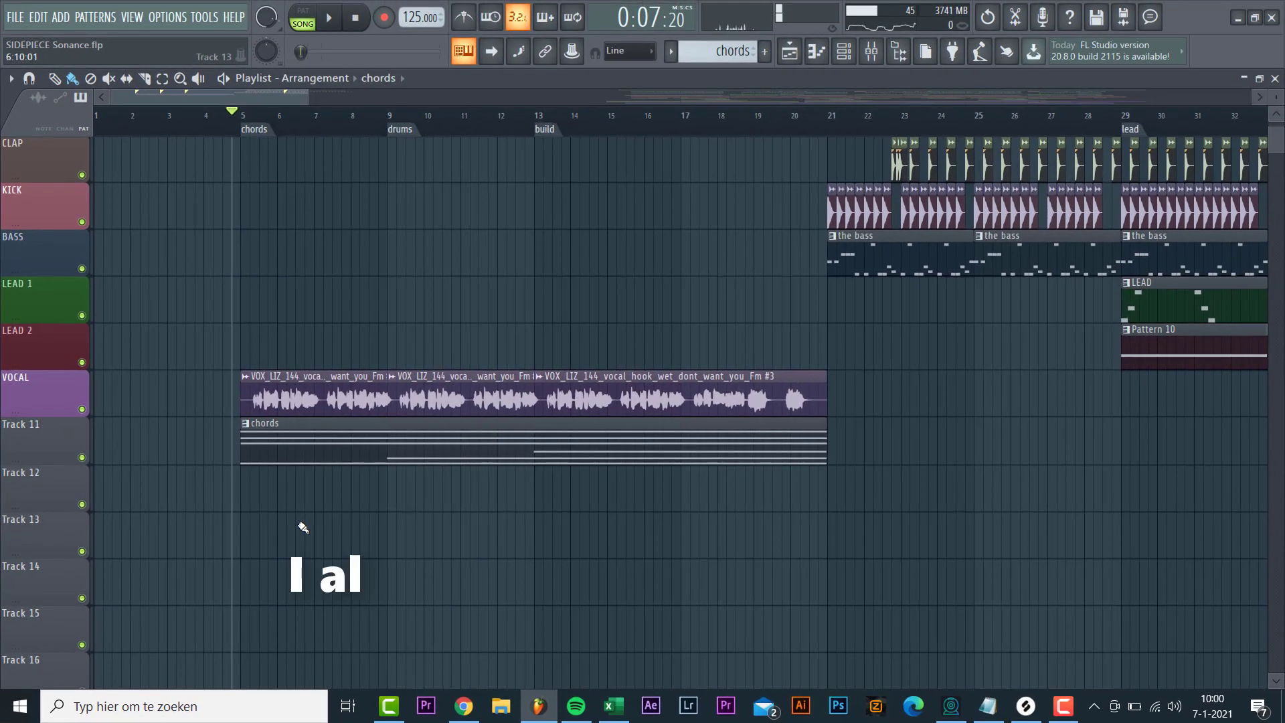
# Step: Place the reese pattern on Track 12 at bar 5 and review its Serum Reese Bass preset in pattern mode
pyautogui.click(733, 50)
pyautogui.click(259, 493)
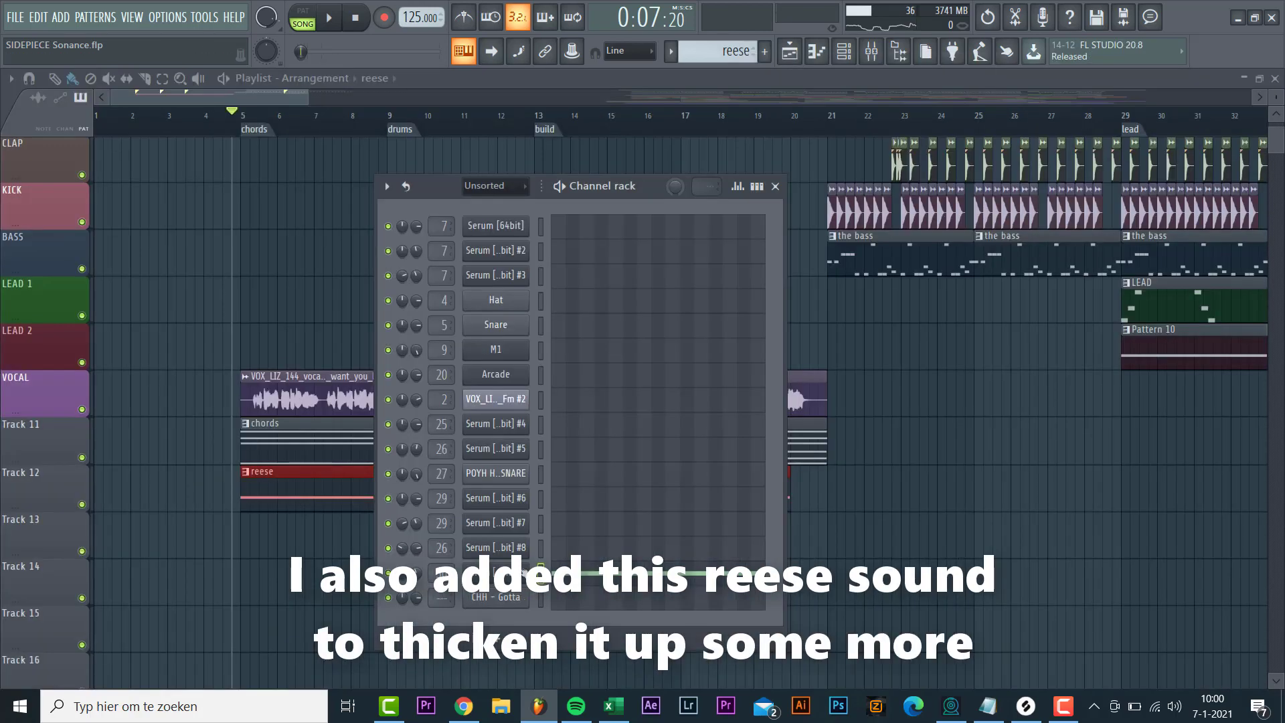
pyautogui.click(523, 573)
pyautogui.moveTo(410, 206); pyautogui.dragTo(588, 149)
pyautogui.click(309, 10)
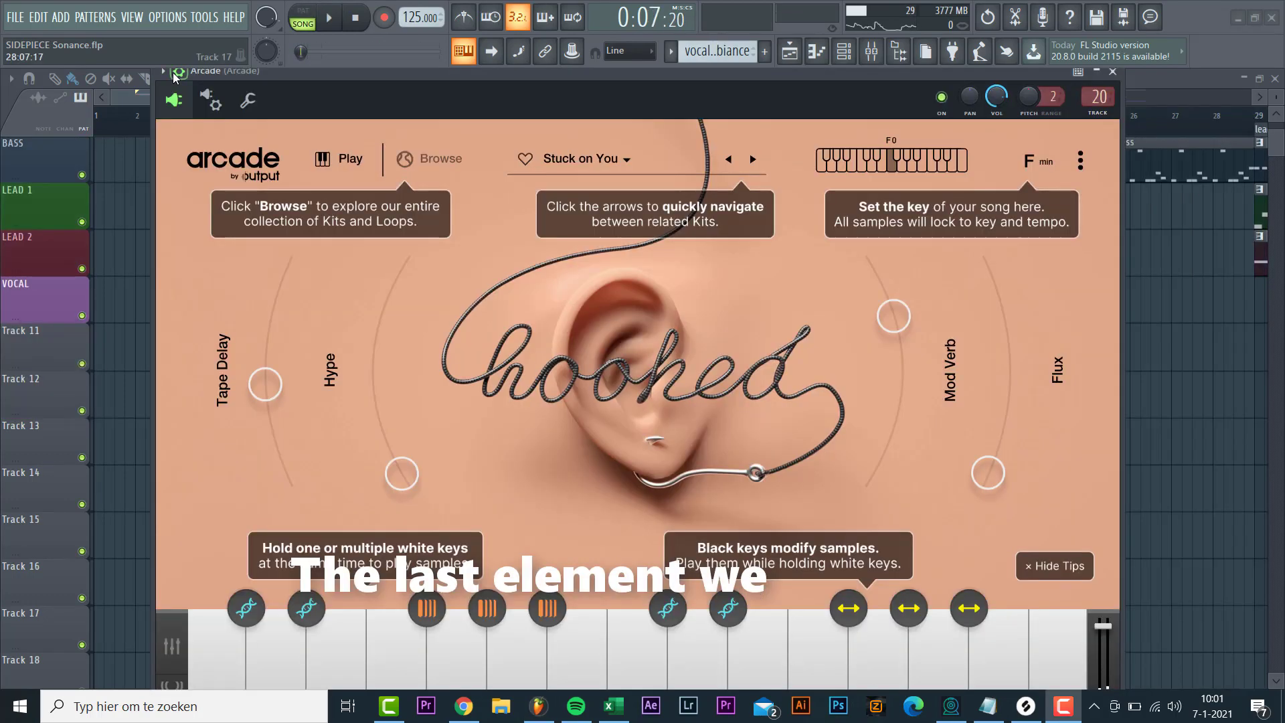
# Step: Show Arcade's Stuck on You kit for the vocal ambiance pattern and audition its C5 sample
pyautogui.moveTo(180, 114); pyautogui.dragTo(180, 76)
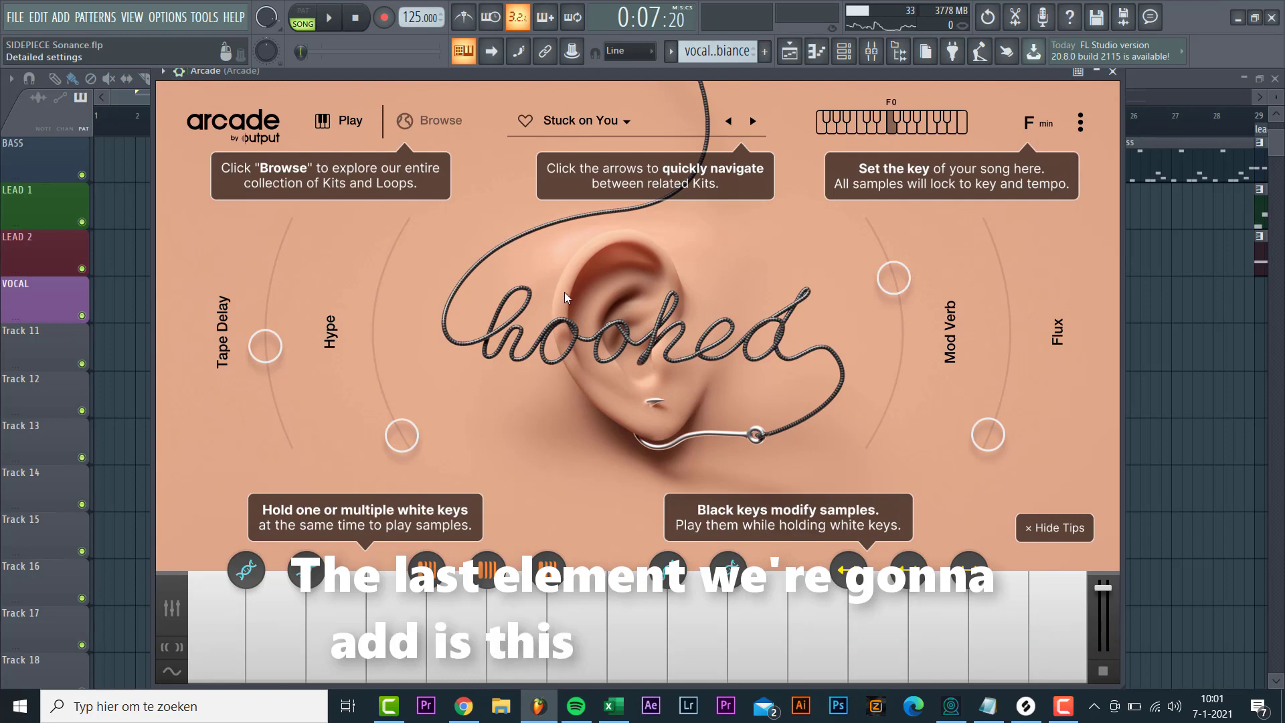
pyautogui.press('z')
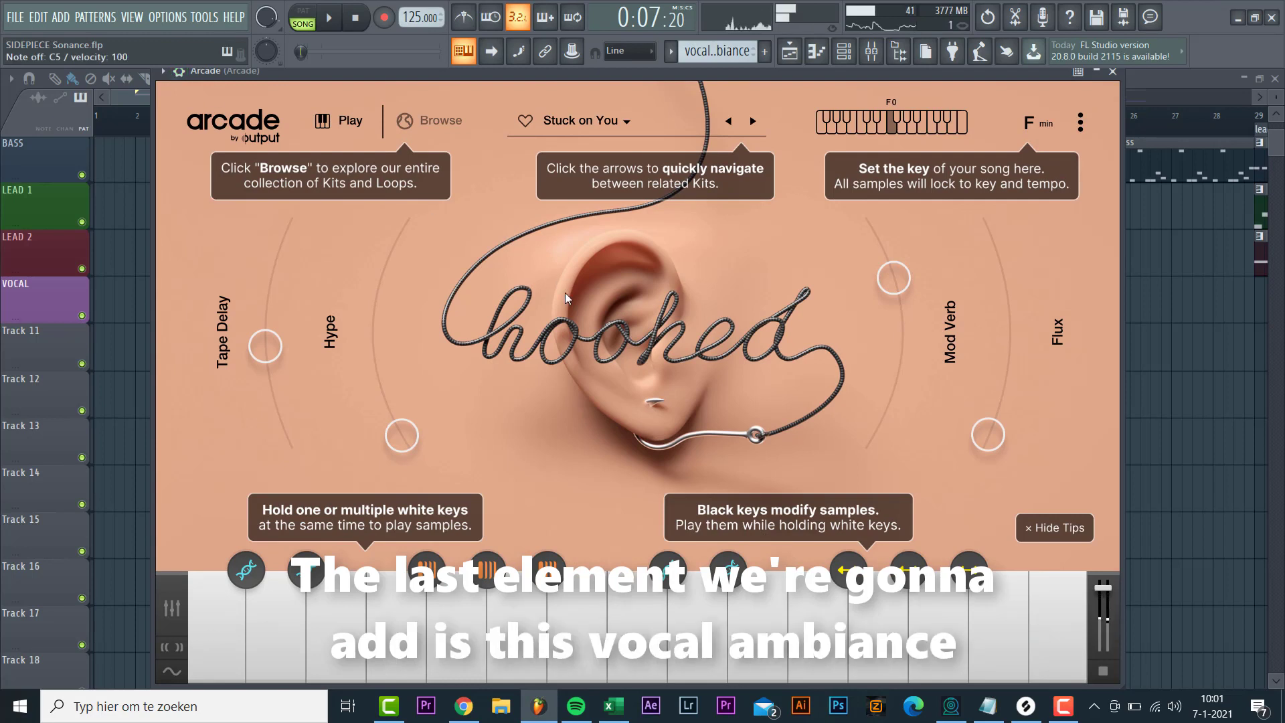
# Step: Audition several vocal samples of Arcade's Stuck on You kit by playing different notes
pyautogui.press('c')
pyautogui.press('v')
pyautogui.press('z')
pyautogui.press('x')
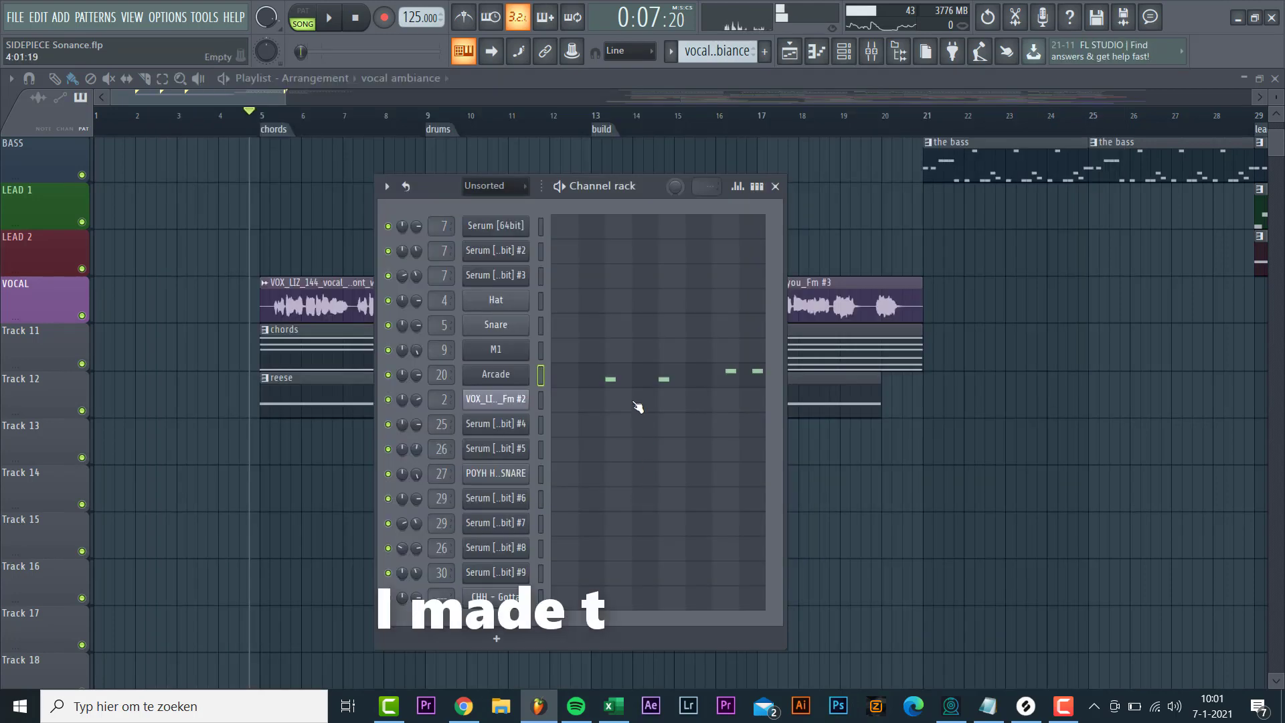
# Step: Show the vocal ambiance pattern's Arcade piano roll and play its melody of C4 and D4 notes up to bar 9
pyautogui.click(637, 382)
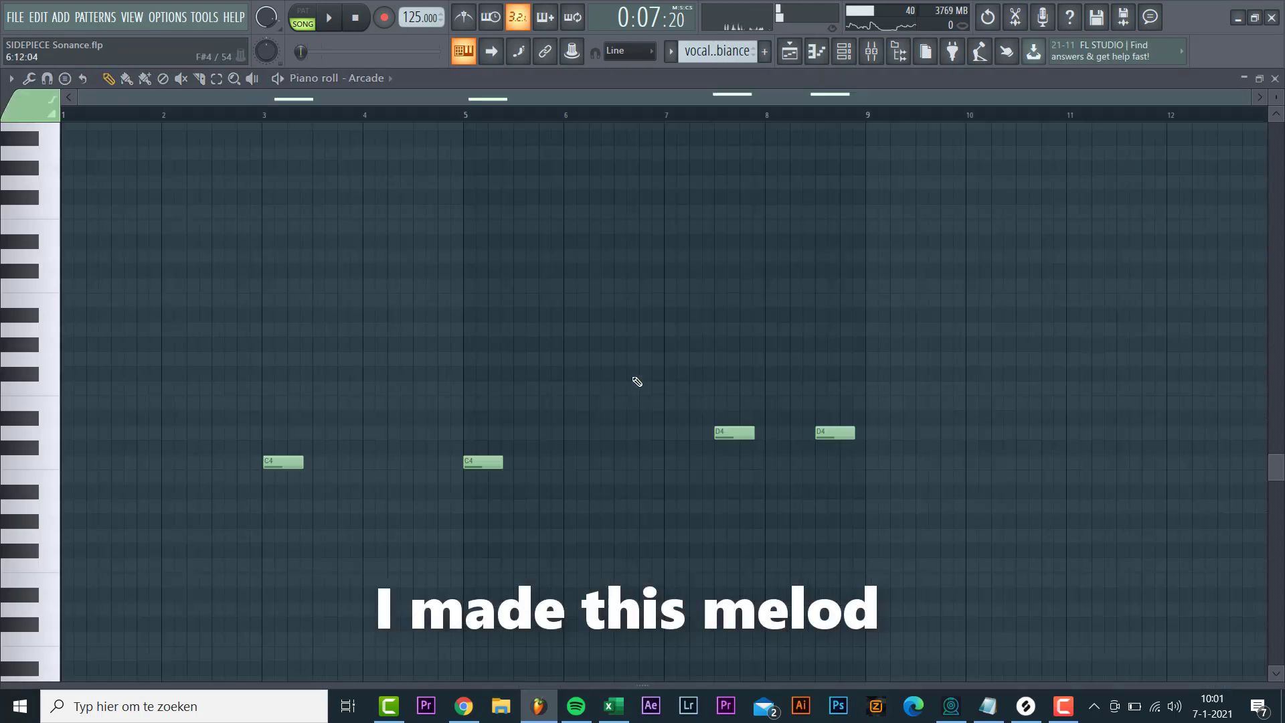
pyautogui.press('space')
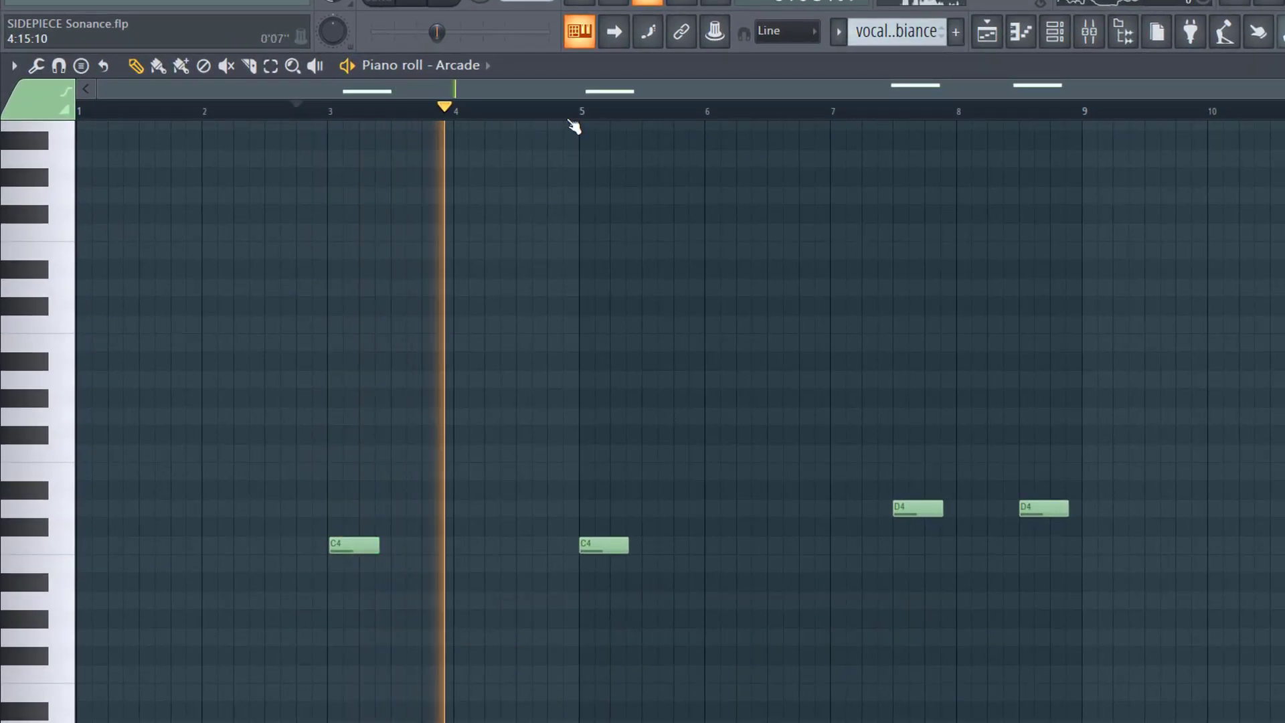
pyautogui.click(863, 111)
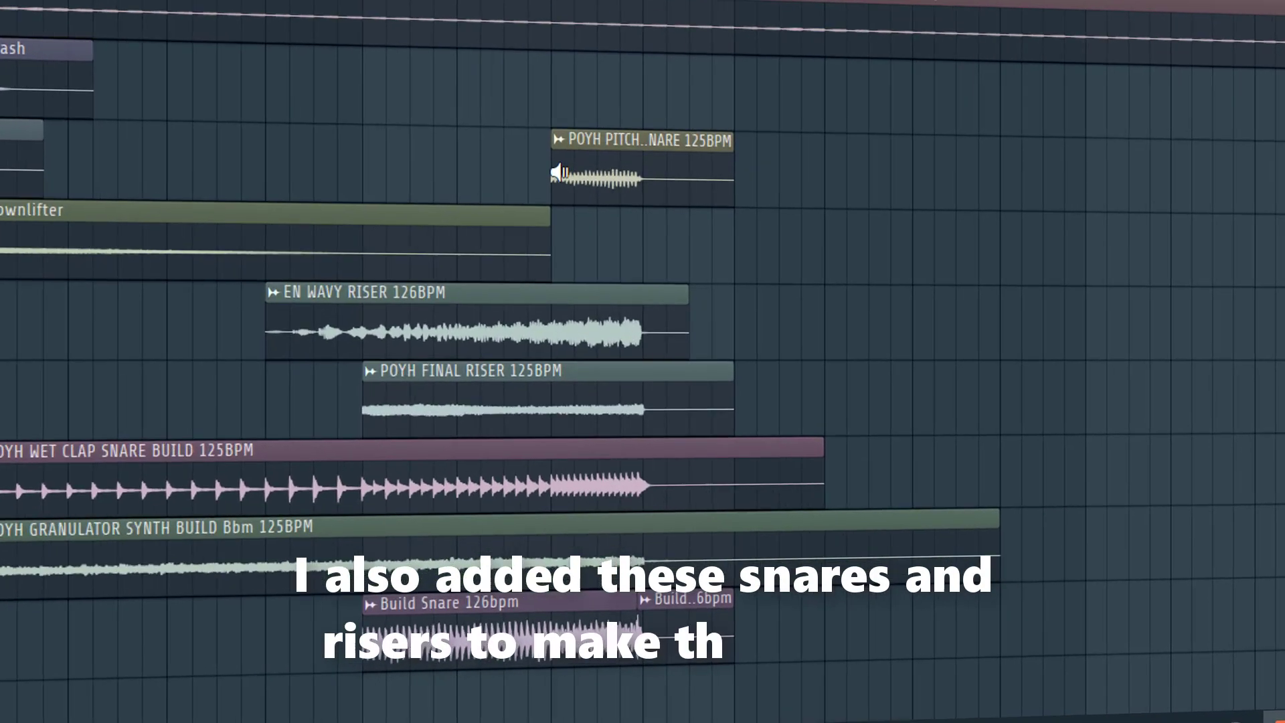
# Step: Solo and audition the build's pitched snare, Wavy Riser, Final Riser, wet clap snare, granulator synth and Build Snare clips one after another
pyautogui.rightClick(591, 349)
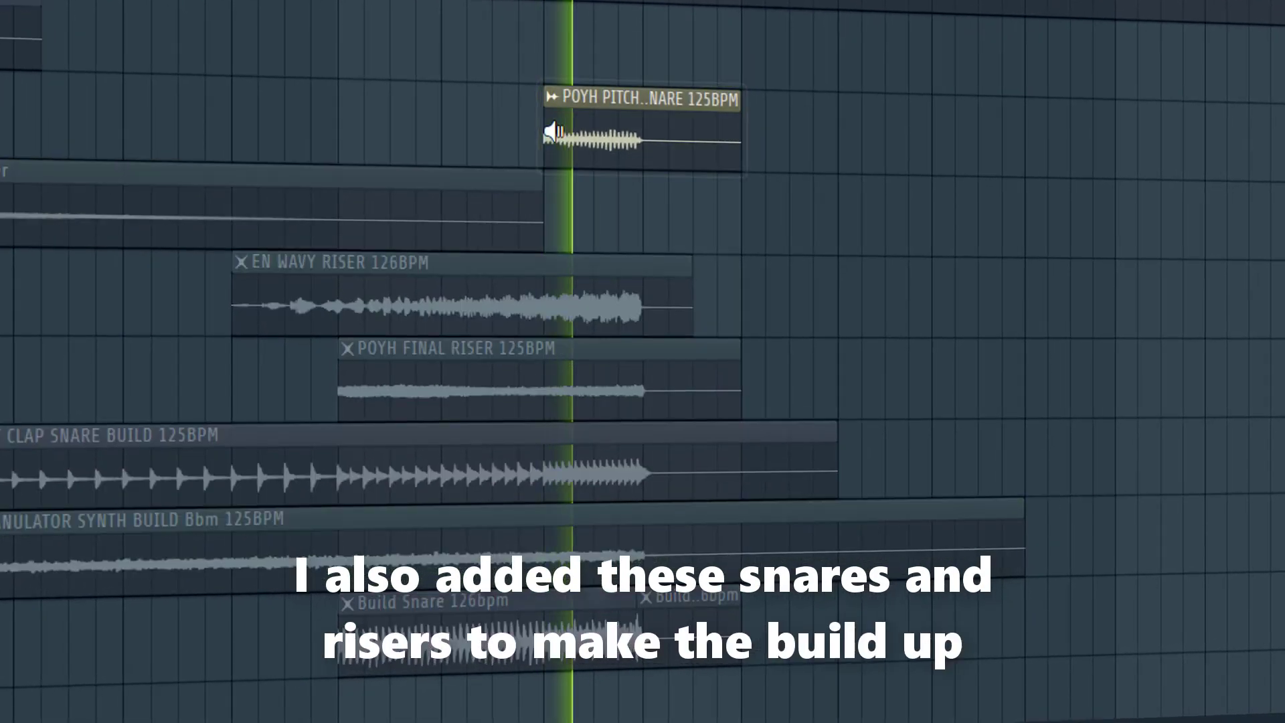
pyautogui.click(550, 298)
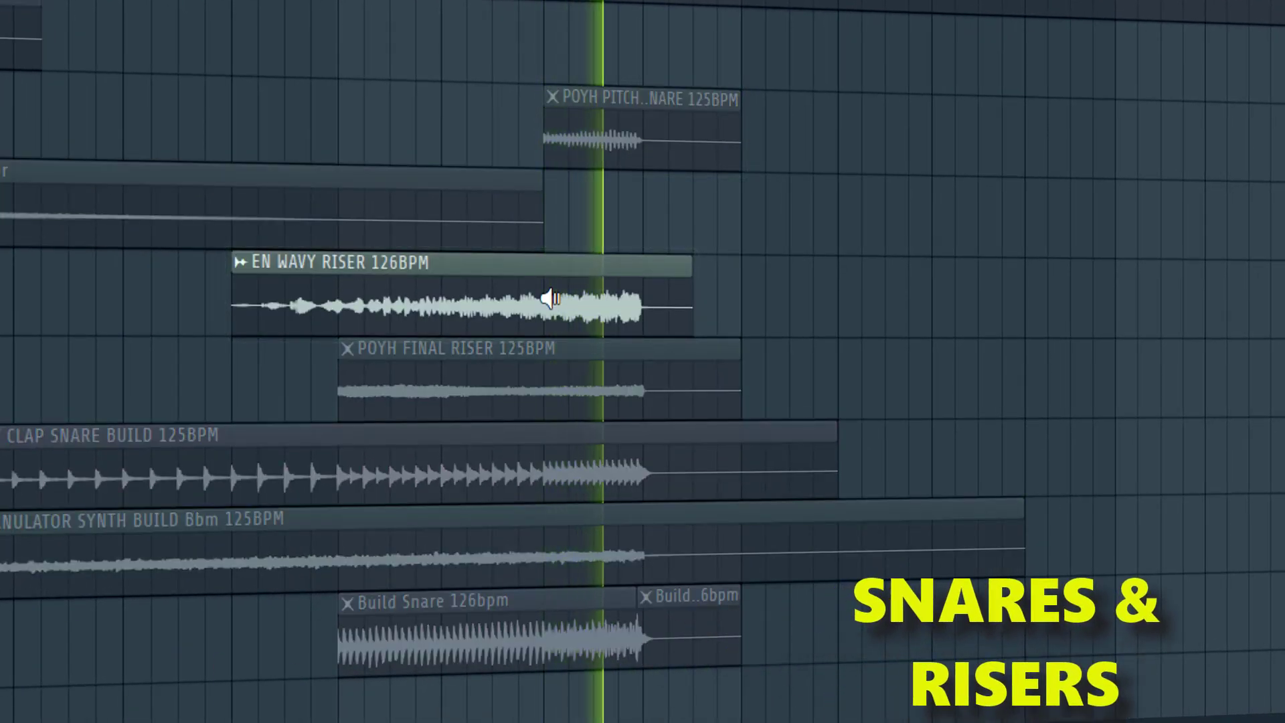
pyautogui.click(548, 384)
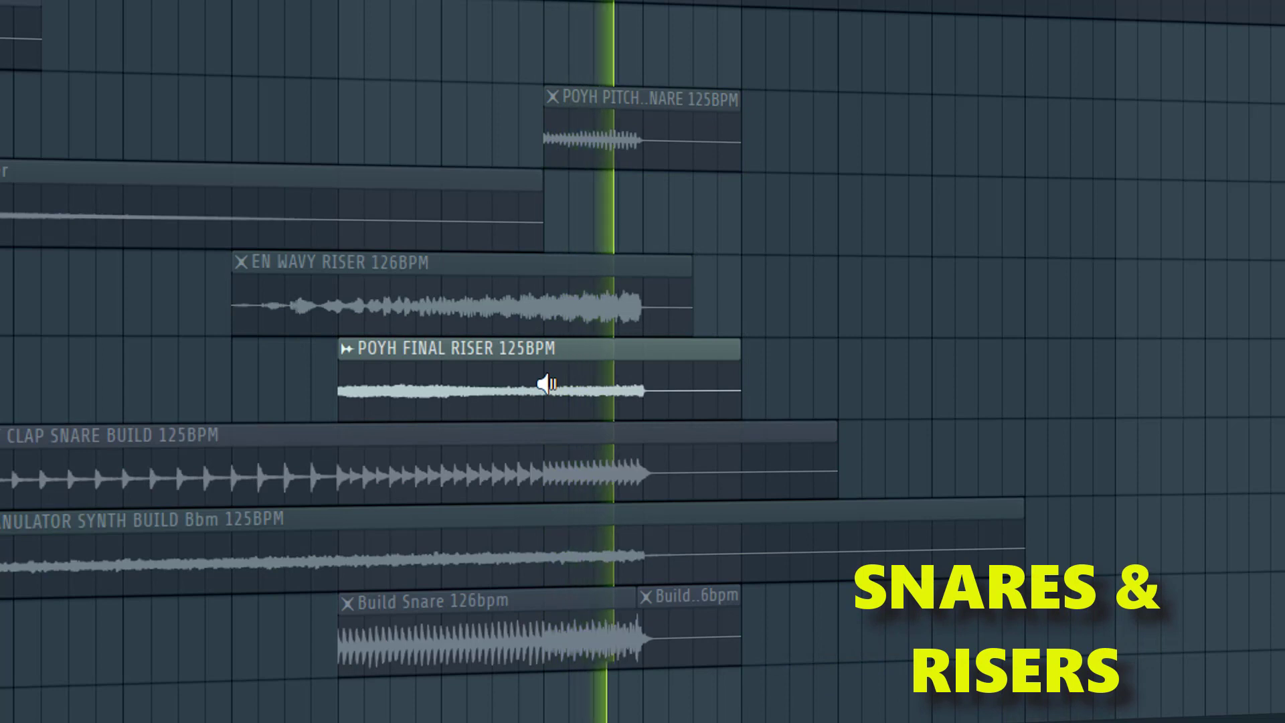
pyautogui.click(527, 462)
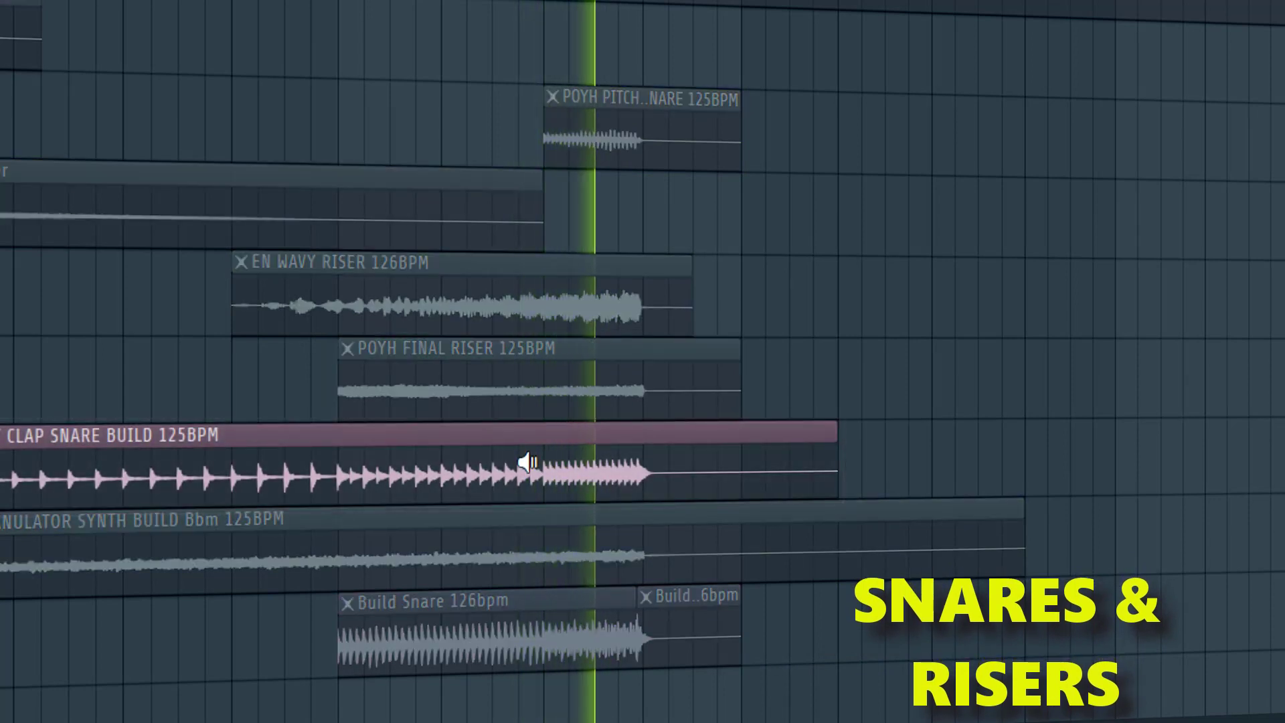
pyautogui.click(415, 558)
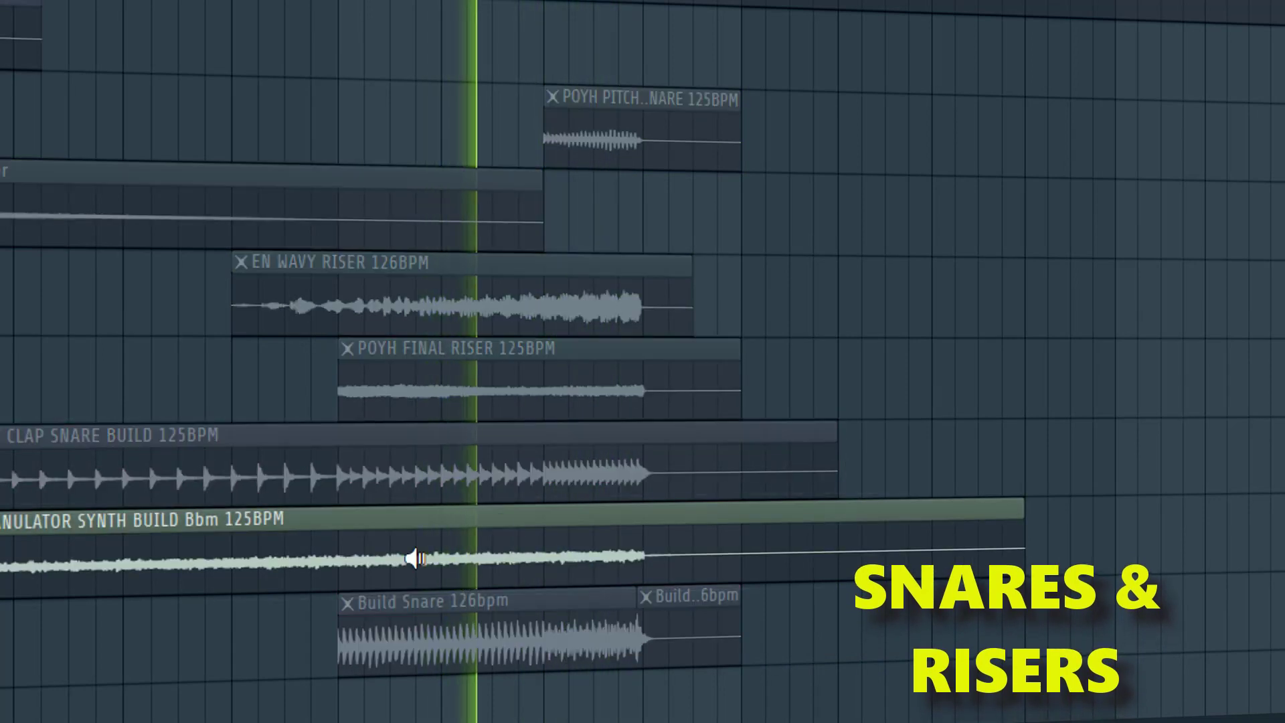
pyautogui.click(465, 625)
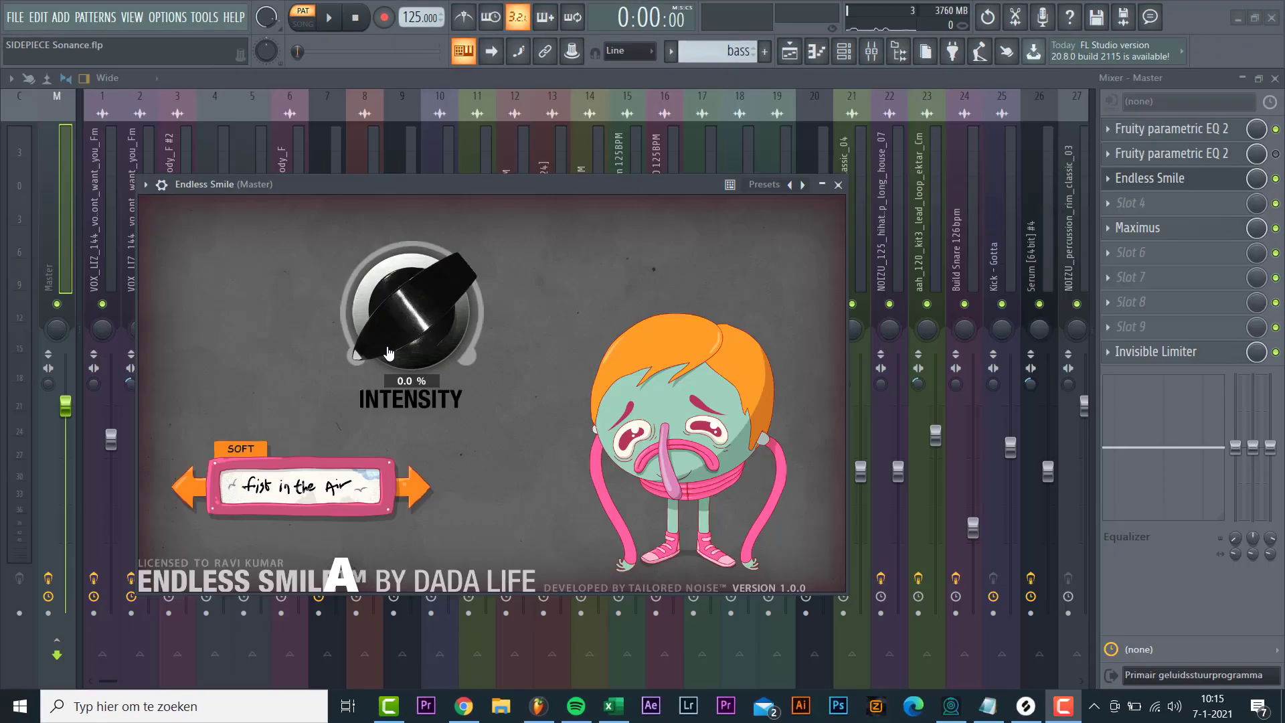
# Step: Sweep the Intensity of Endless Smile on the Master up and down with the Fist in the Air preset
pyautogui.moveTo(410, 295); pyautogui.dragTo(462, 147)
pyautogui.moveTo(465, 136); pyautogui.dragTo(488, 168)
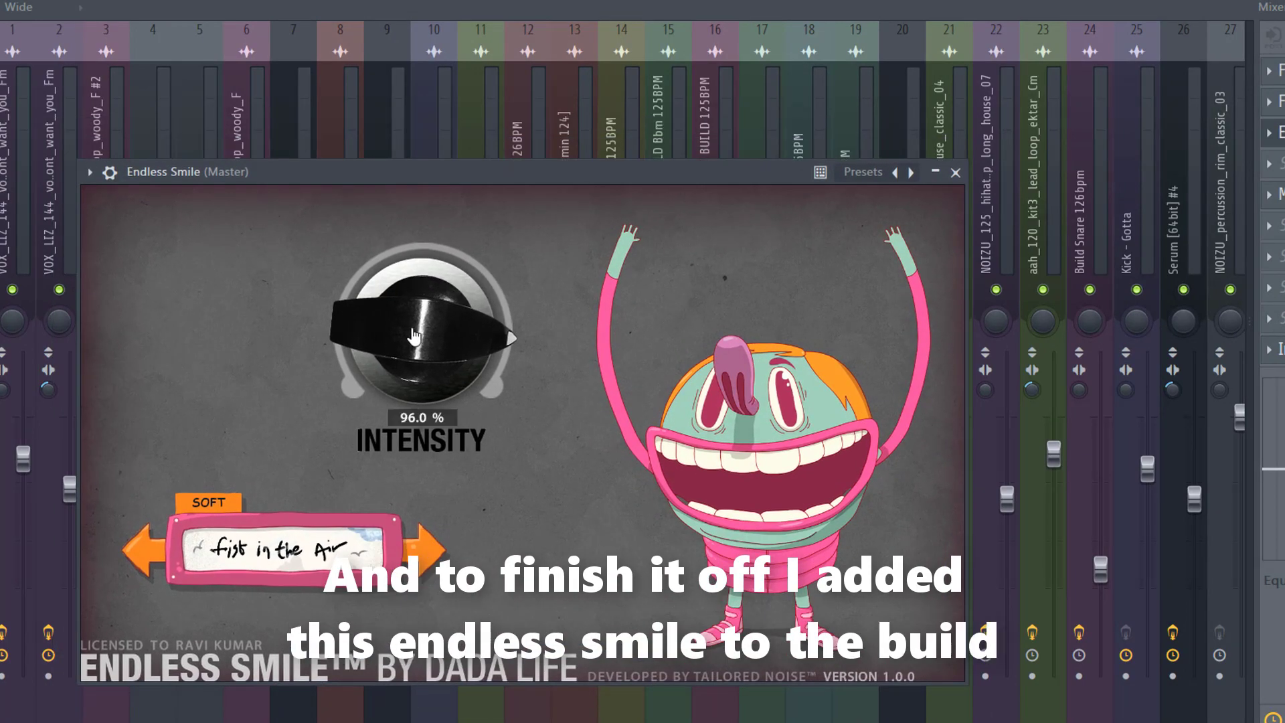
pyautogui.moveTo(412, 296); pyautogui.dragTo(411, 308)
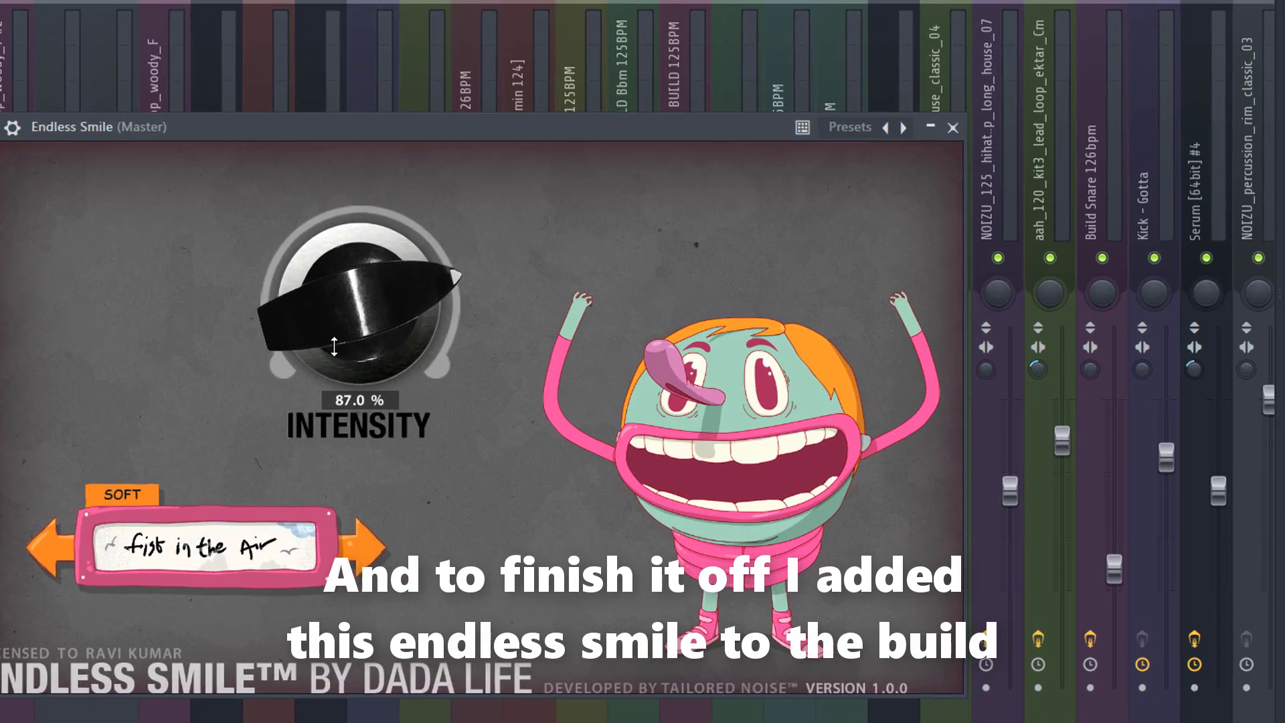
pyautogui.moveTo(423, 370); pyautogui.dragTo(432, 297)
pyautogui.moveTo(92, 125); pyautogui.dragTo(93, 158)
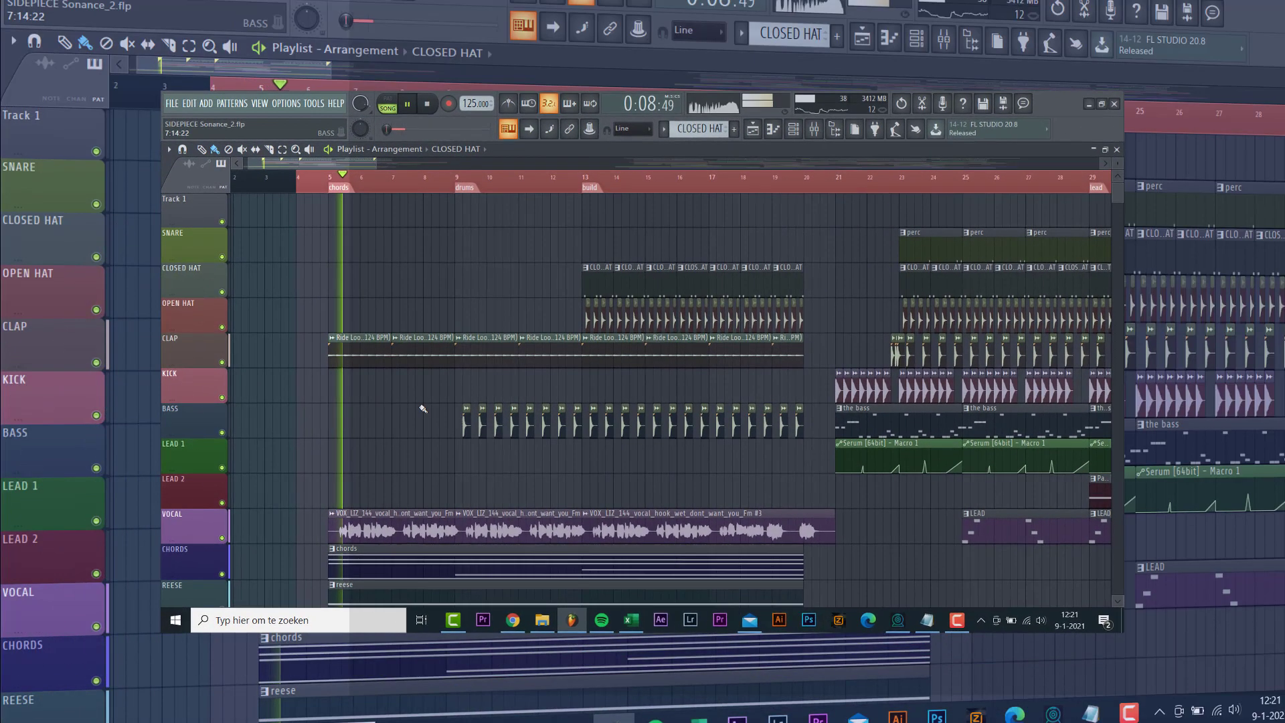
# Step: Play the arrangement's break and build from bar 5 to bar 21 and review all tracks, including the Endless Smile and EQ automation
pyautogui.scroll(-5, 423, 400)
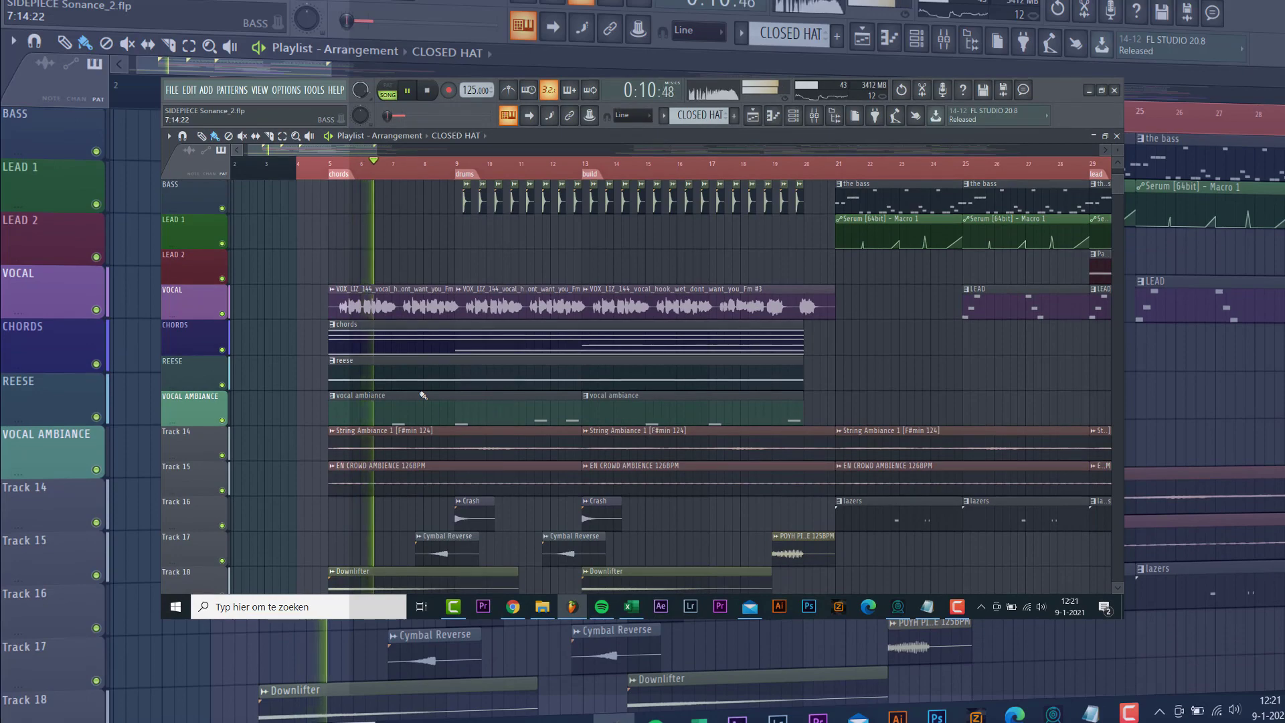
pyautogui.scroll(-10, 423, 395)
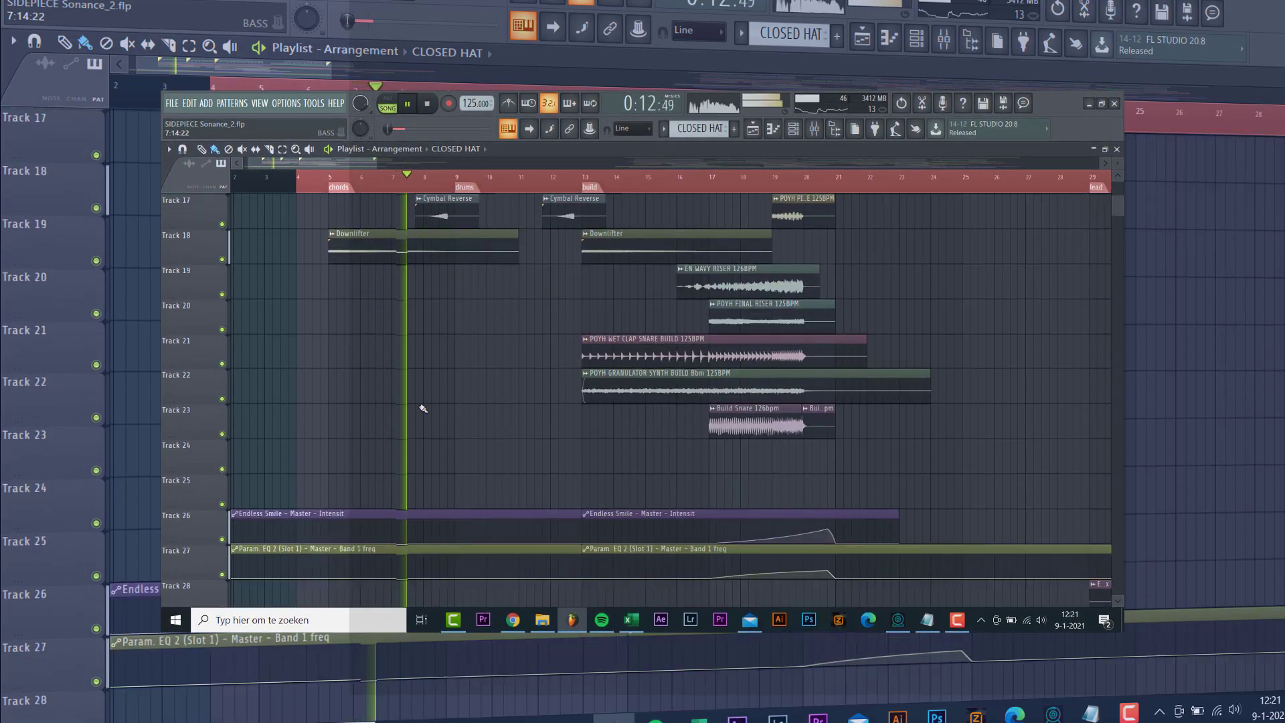
pyautogui.scroll(15, 423, 408)
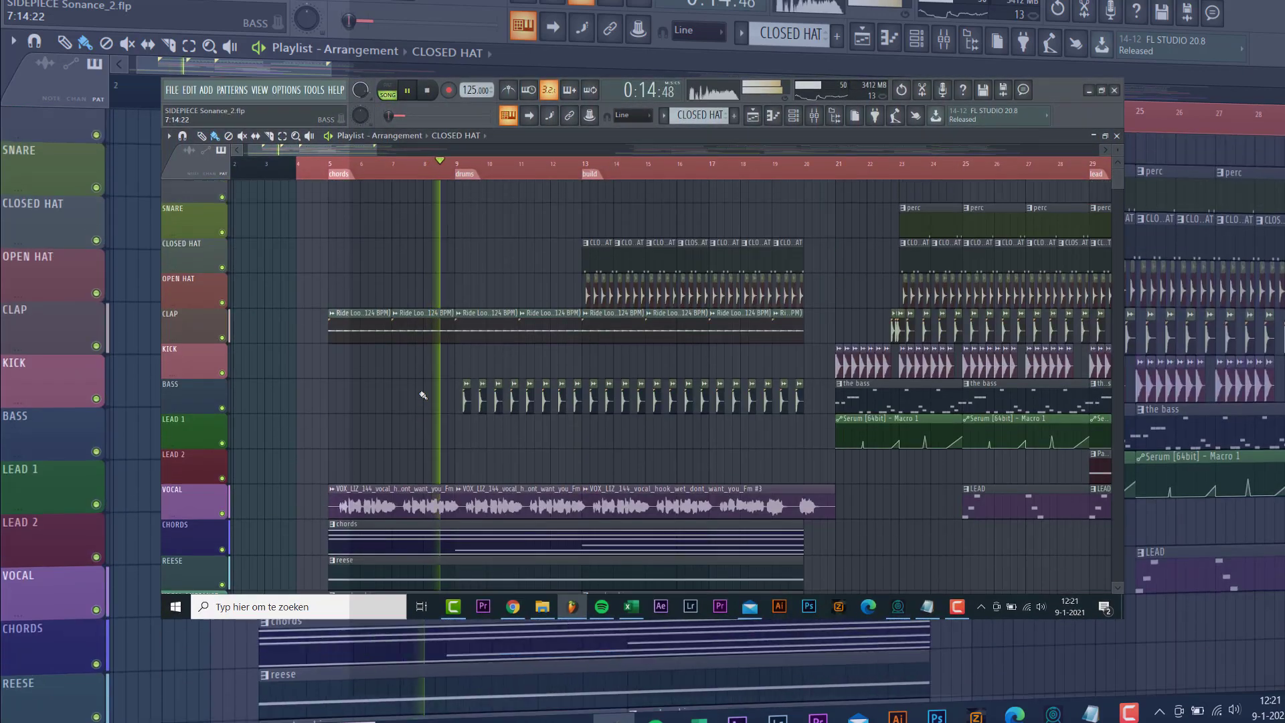
pyautogui.scroll(1, 423, 395)
pyautogui.moveTo(343, 160); pyautogui.dragTo(374, 163)
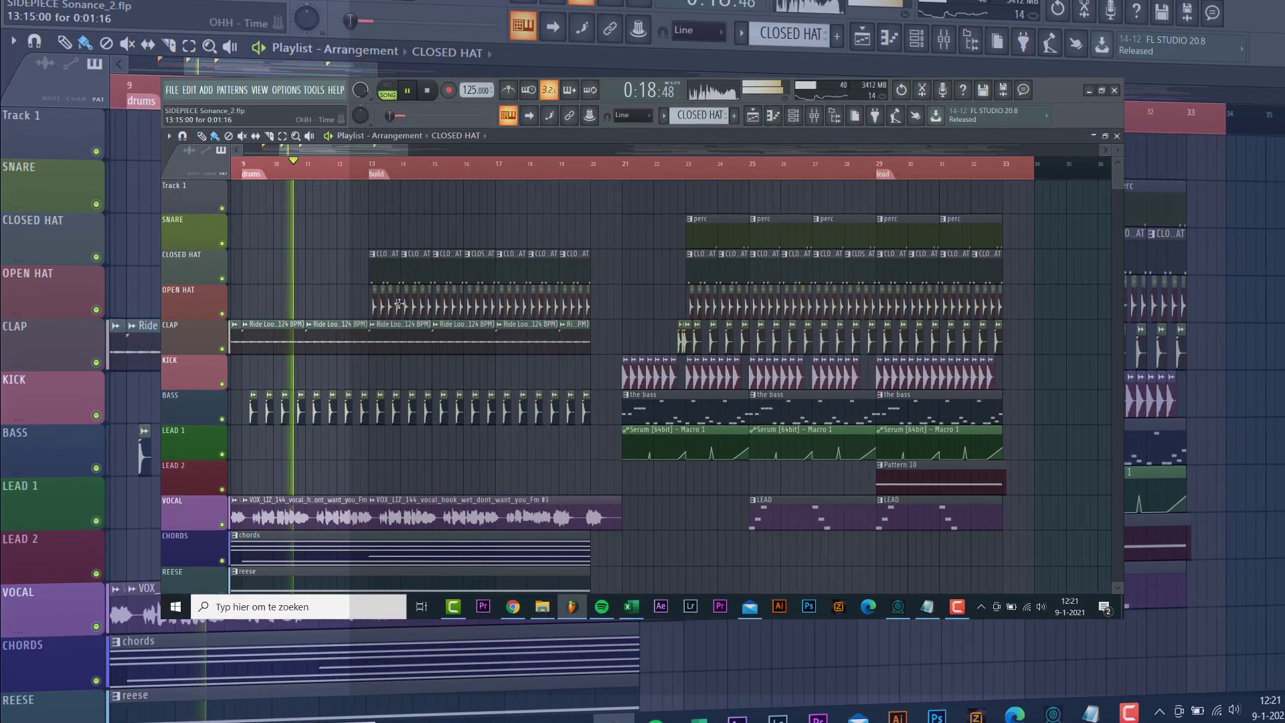
pyautogui.scroll(-1, 399, 312)
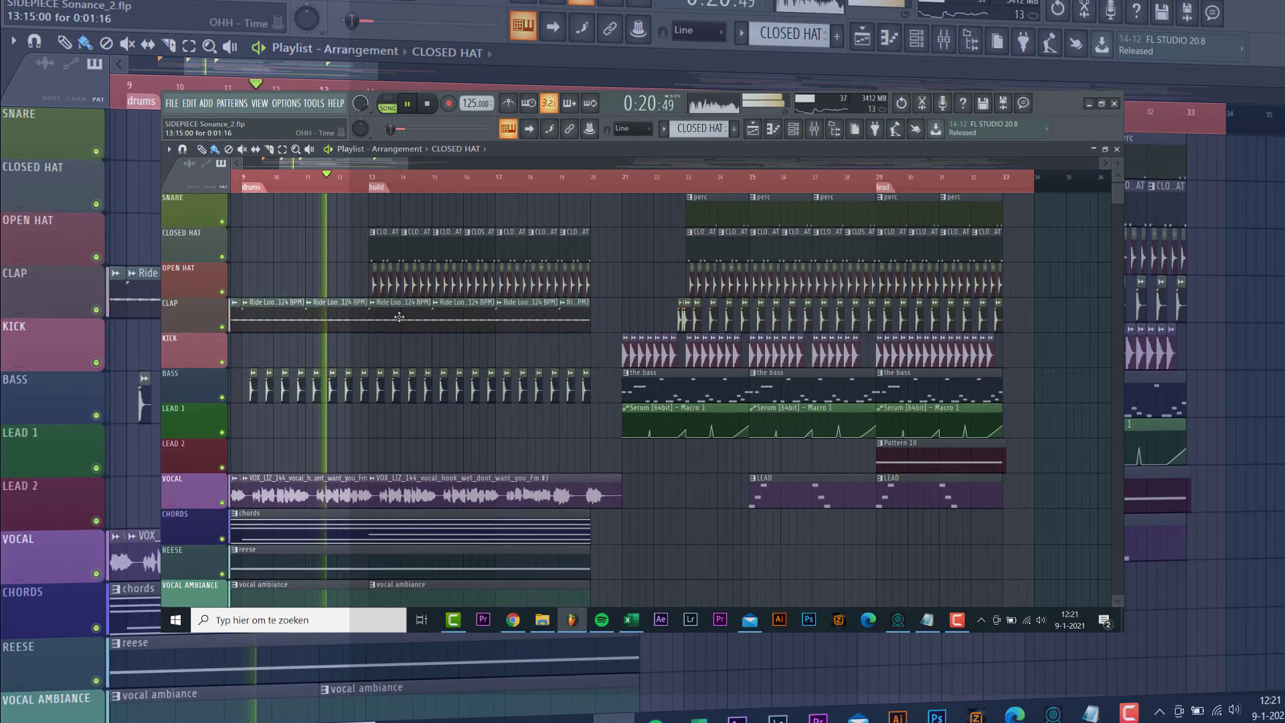
pyautogui.scroll(1, 399, 310)
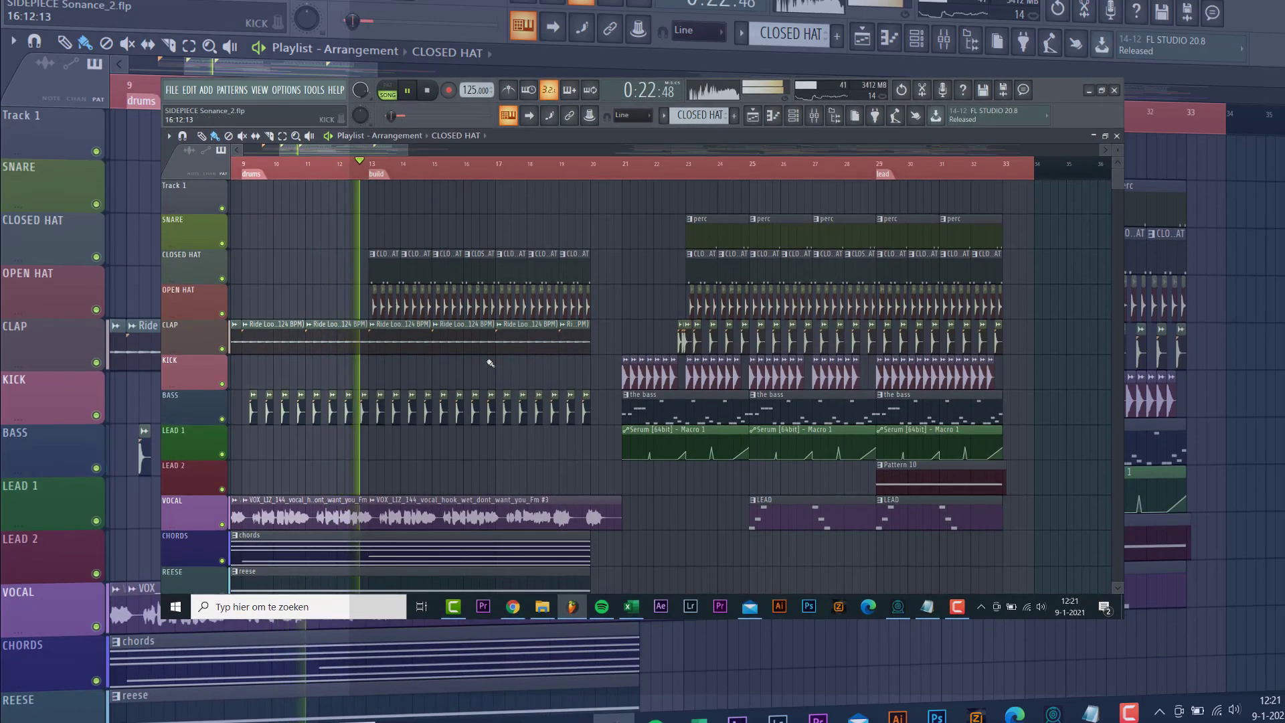
pyautogui.scroll(-7, 492, 379)
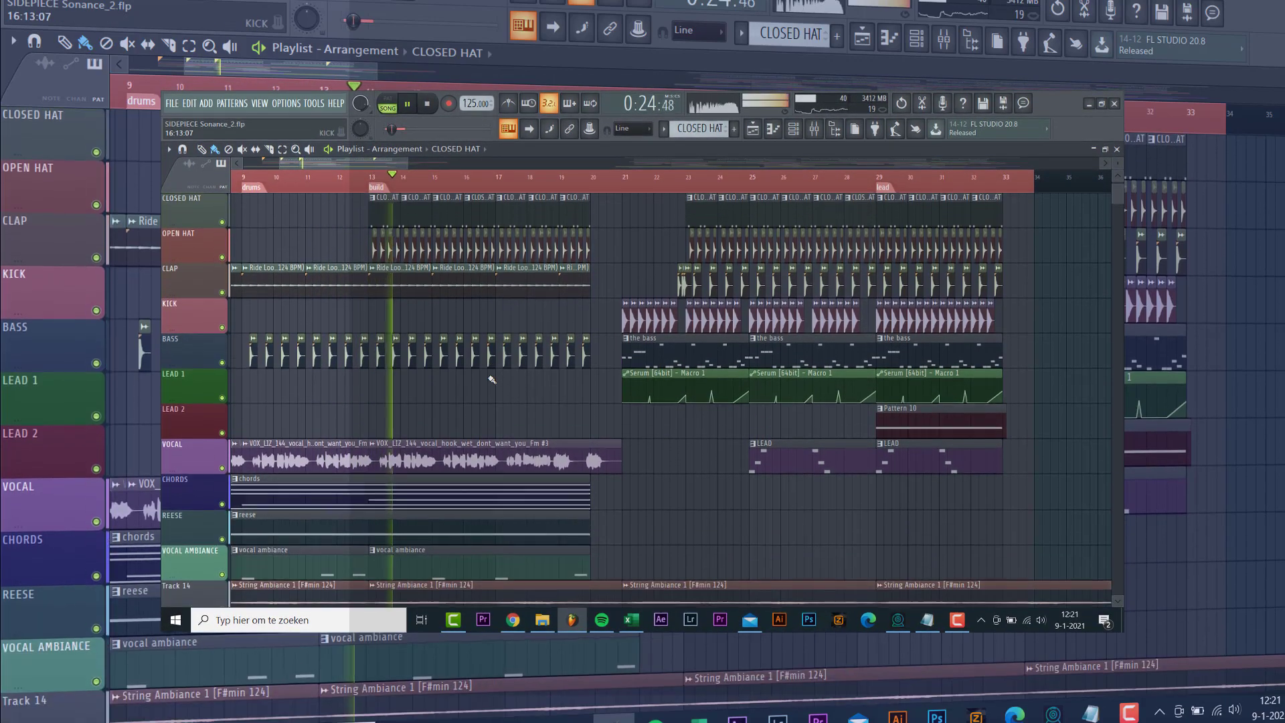
pyautogui.scroll(-5, 488, 360)
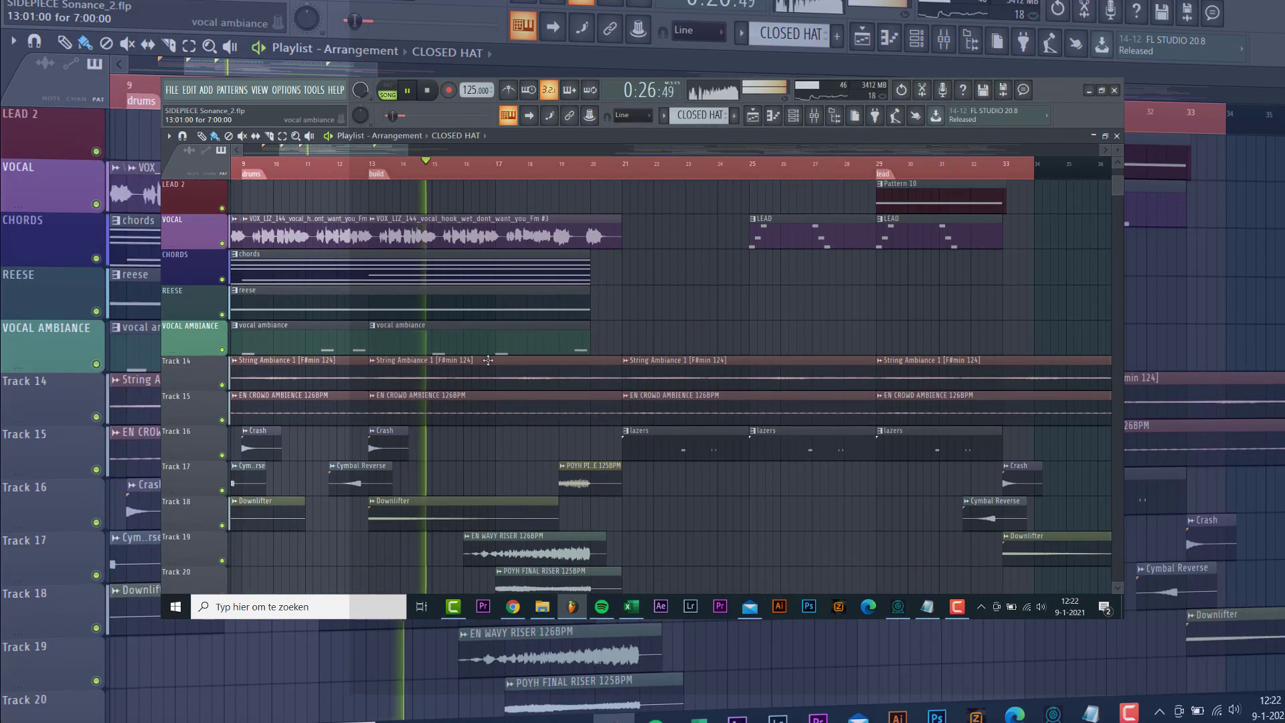
pyautogui.scroll(-5, 488, 374)
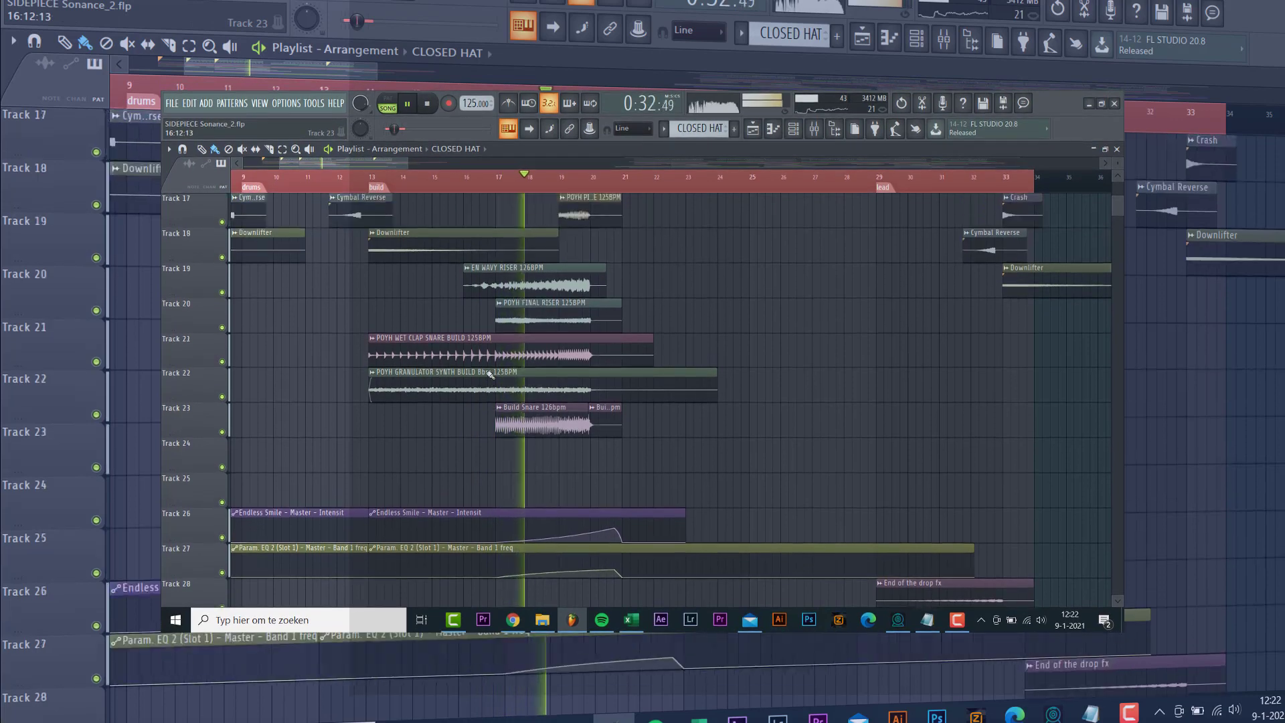
pyautogui.scroll(2, 490, 375)
pyautogui.scroll(-1, 486, 357)
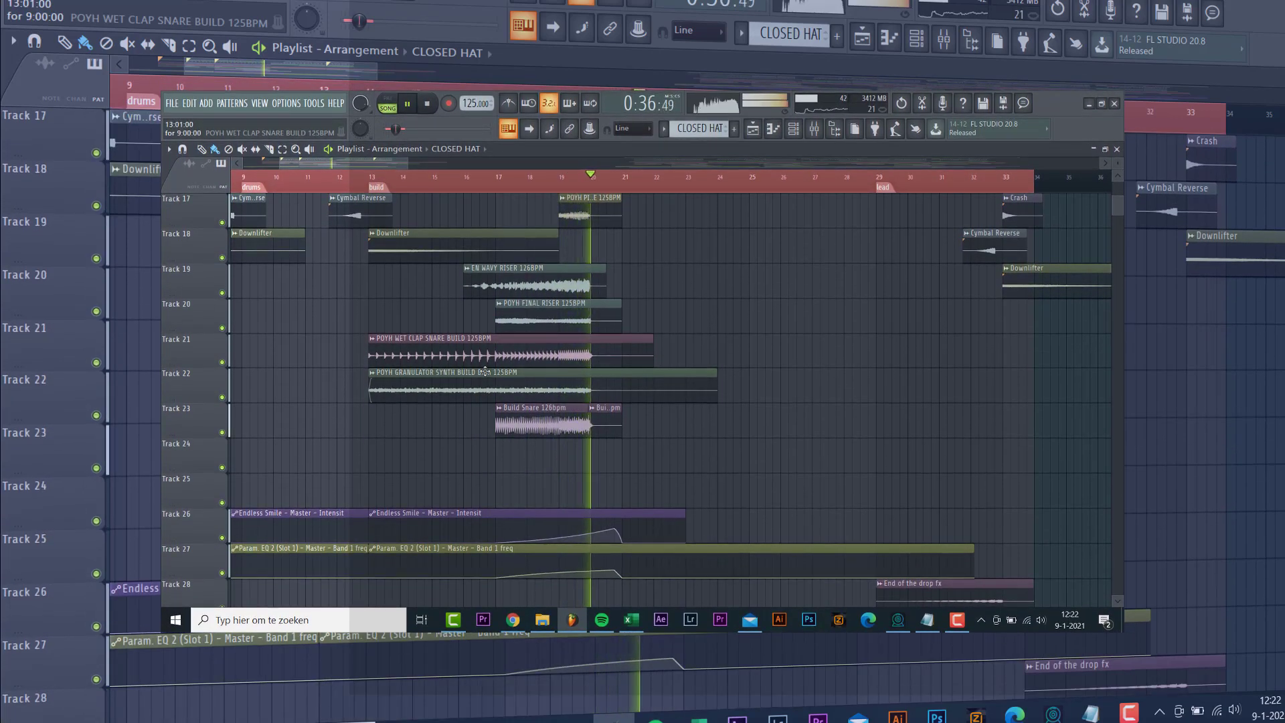
pyautogui.scroll(15, 485, 372)
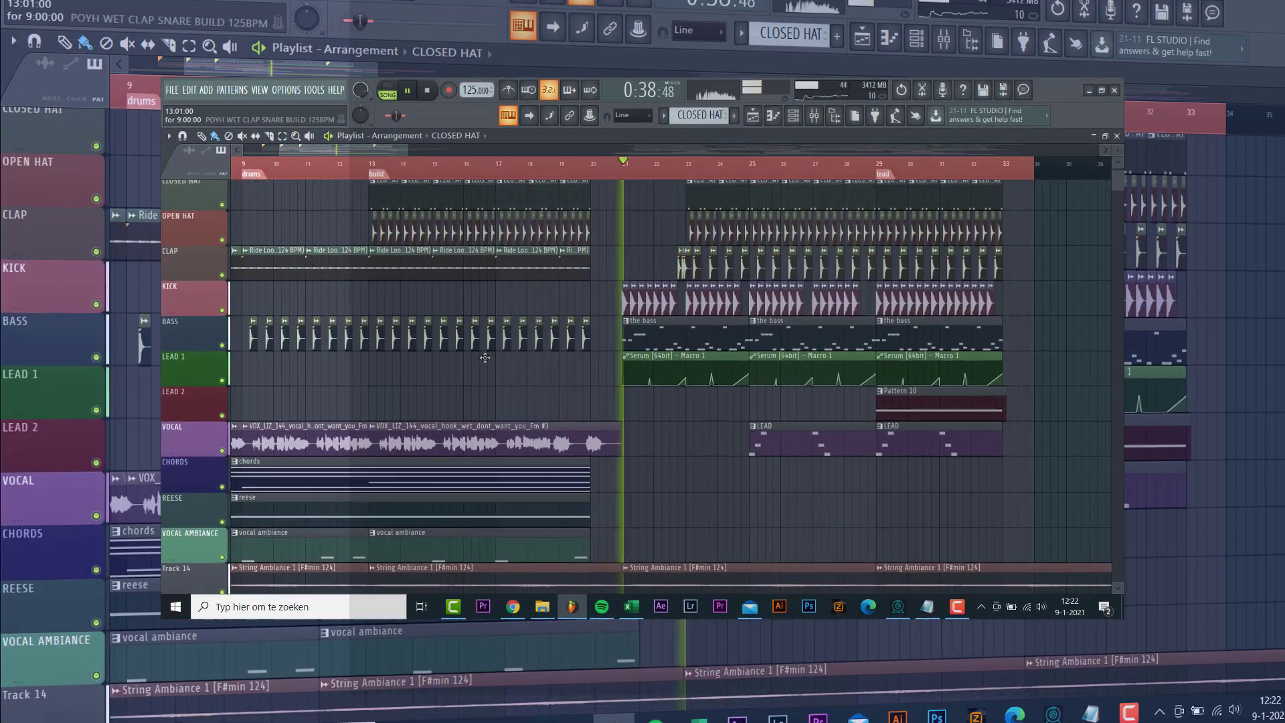
# Step: Play the drop from bar 21 to bar 33 and review its drums, bass, leads and effects tracks
pyautogui.scroll(2, 485, 358)
pyautogui.moveTo(346, 164); pyautogui.dragTo(388, 164)
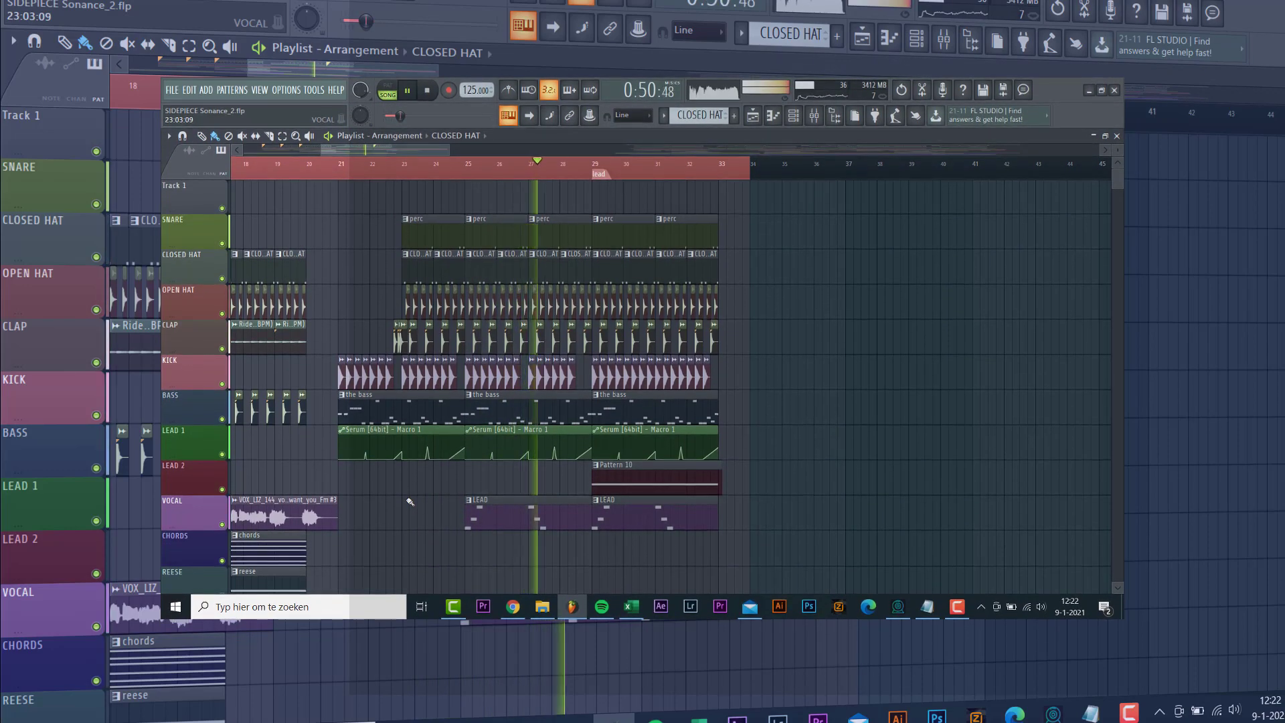
pyautogui.scroll(-5, 410, 502)
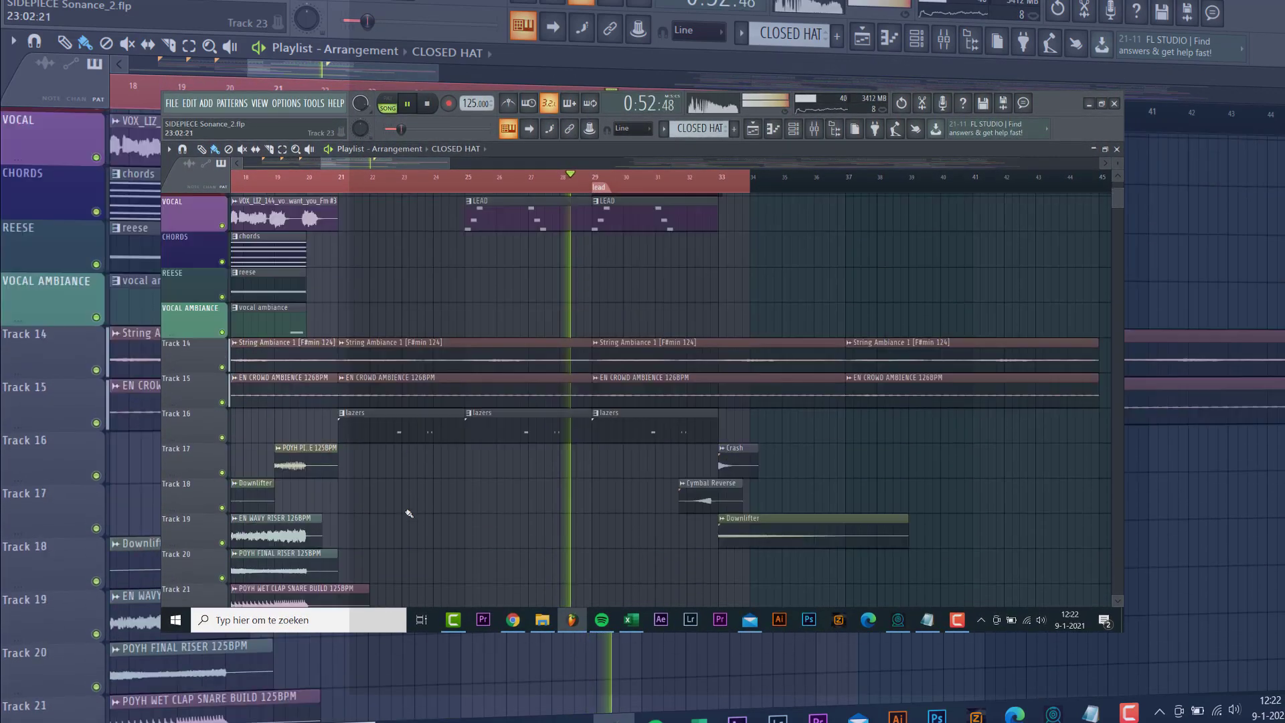
pyautogui.scroll(5, 410, 513)
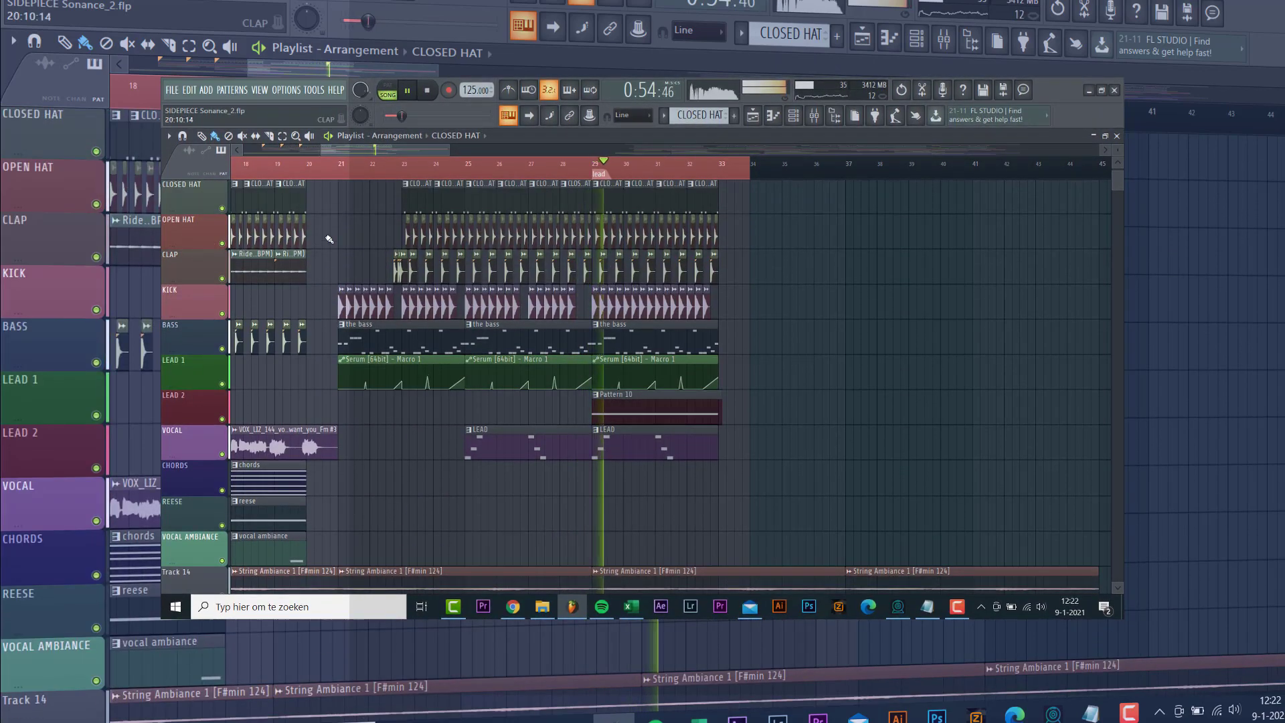
pyautogui.moveTo(372, 150); pyautogui.dragTo(387, 150)
pyautogui.scroll(1, 742, 453)
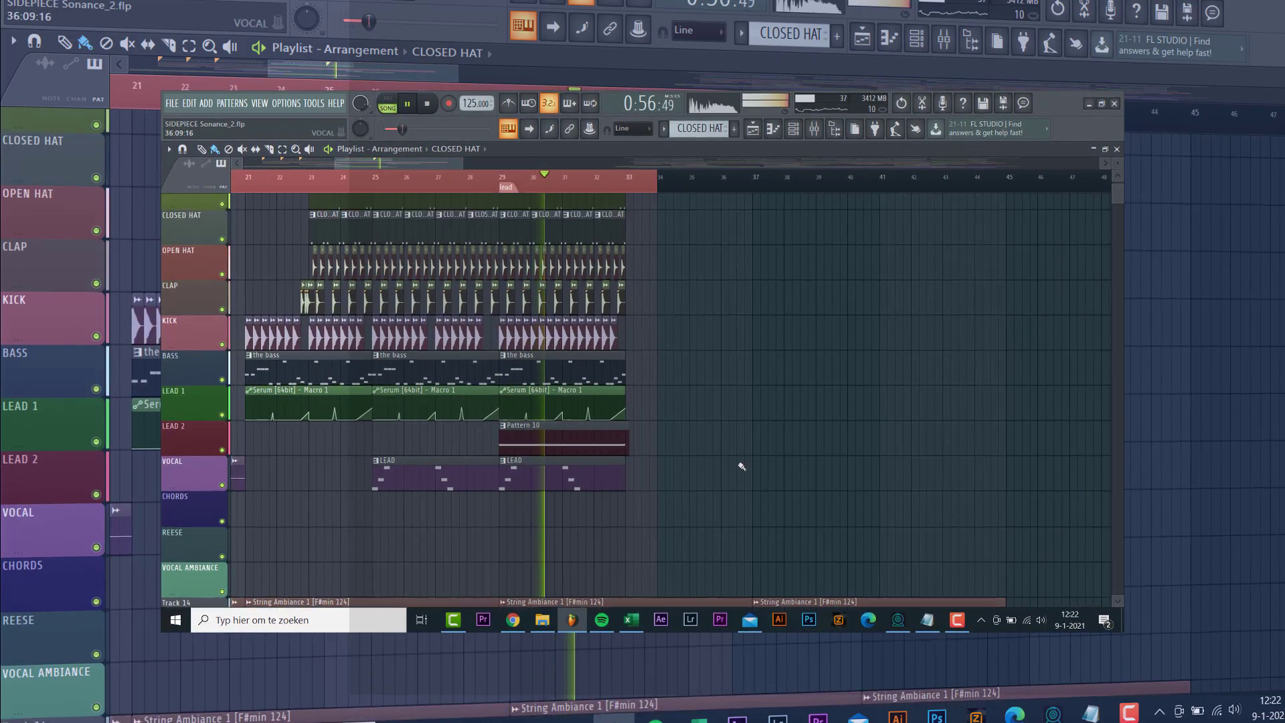
pyautogui.scroll(2, 741, 466)
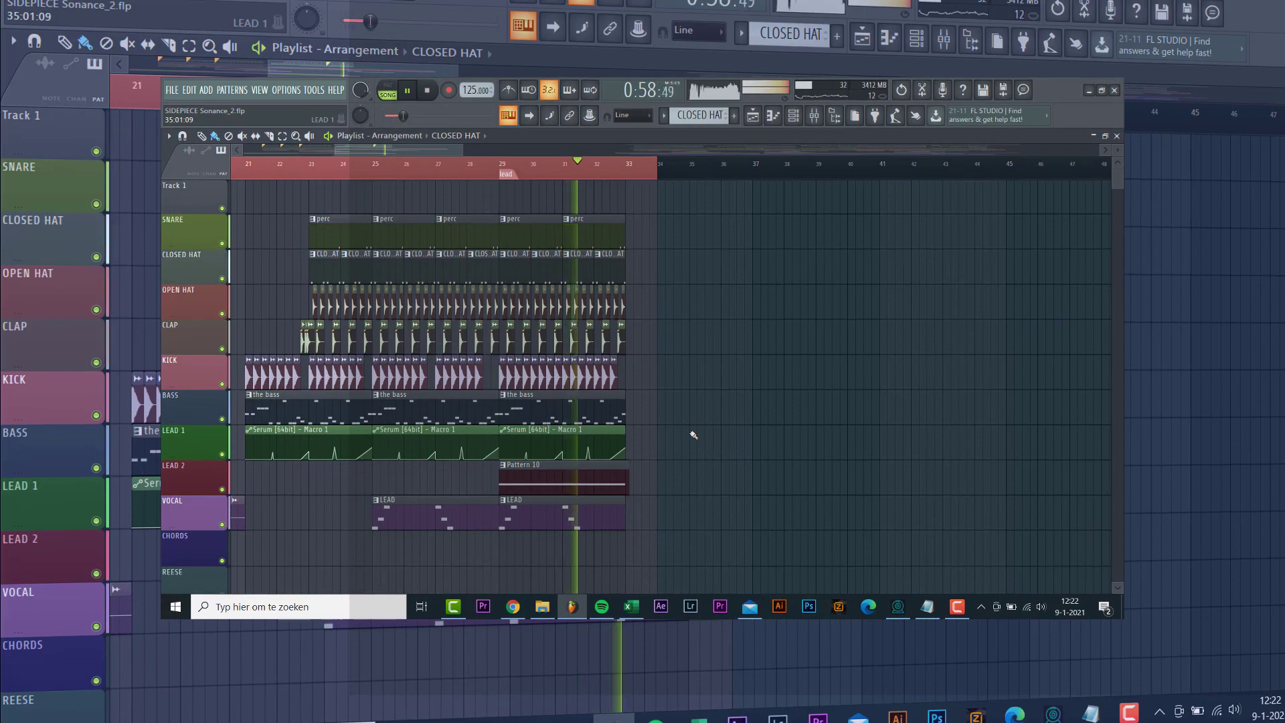
pyautogui.scroll(-1, 694, 448)
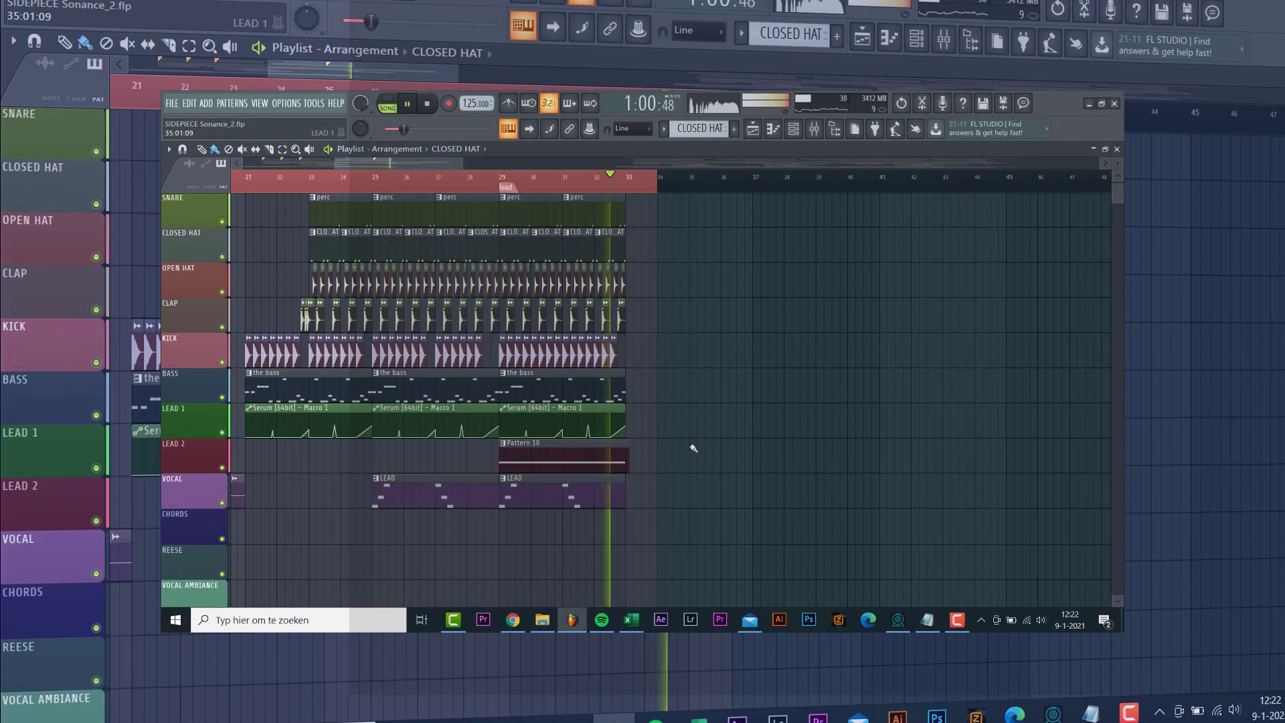